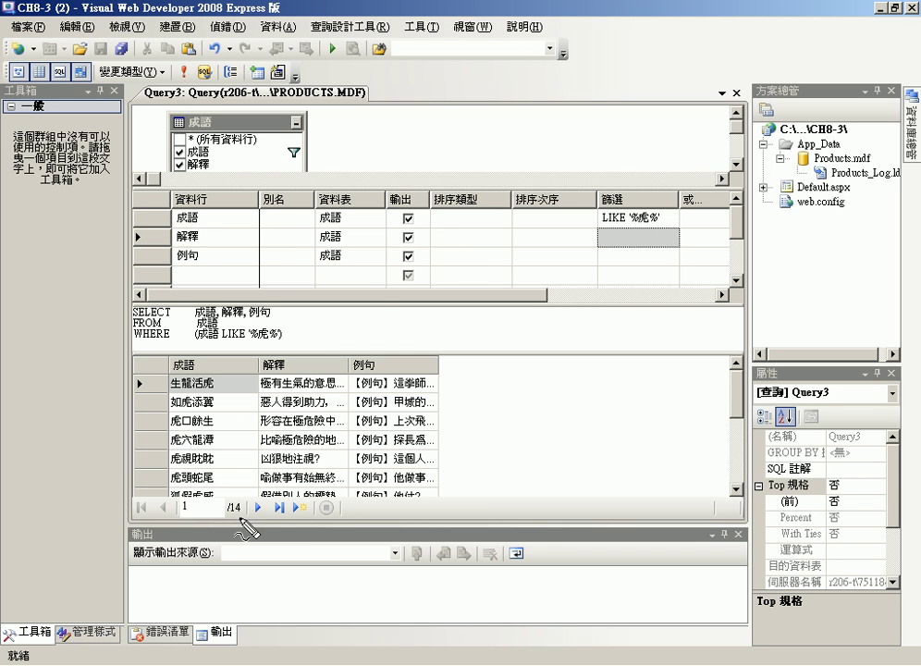
{"action": "left_click_drag", "start_coordinate": [182, 509], "coordinate": [191, 509]}
{"action": "left_click_drag", "start_coordinate": [141, 391], "coordinate": [158, 393]}
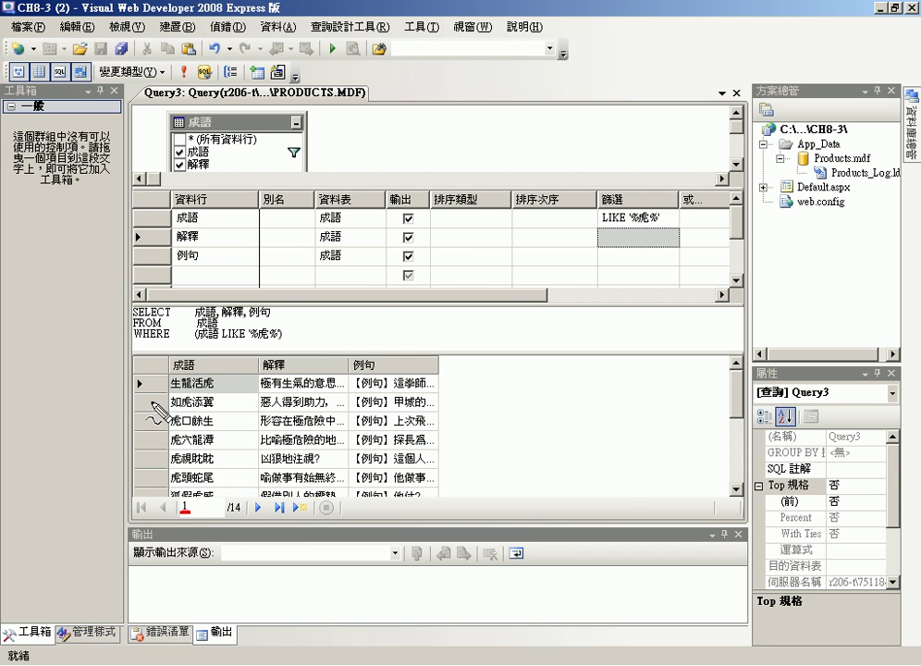
{"action": "mouse_move", "coordinate": [248, 497]}
{"action": "left_mouse_down"}
{"action": "mouse_move", "coordinate": [220, 514]}
{"action": "mouse_move", "coordinate": [238, 525]}
{"action": "left_mouse_up"}
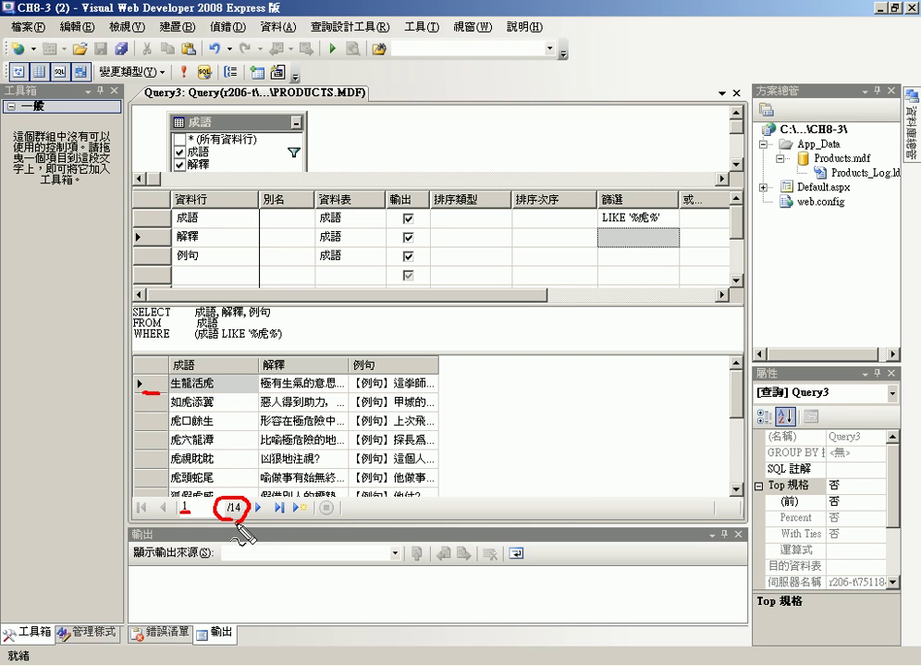
{"action": "key", "text": "Escape"}
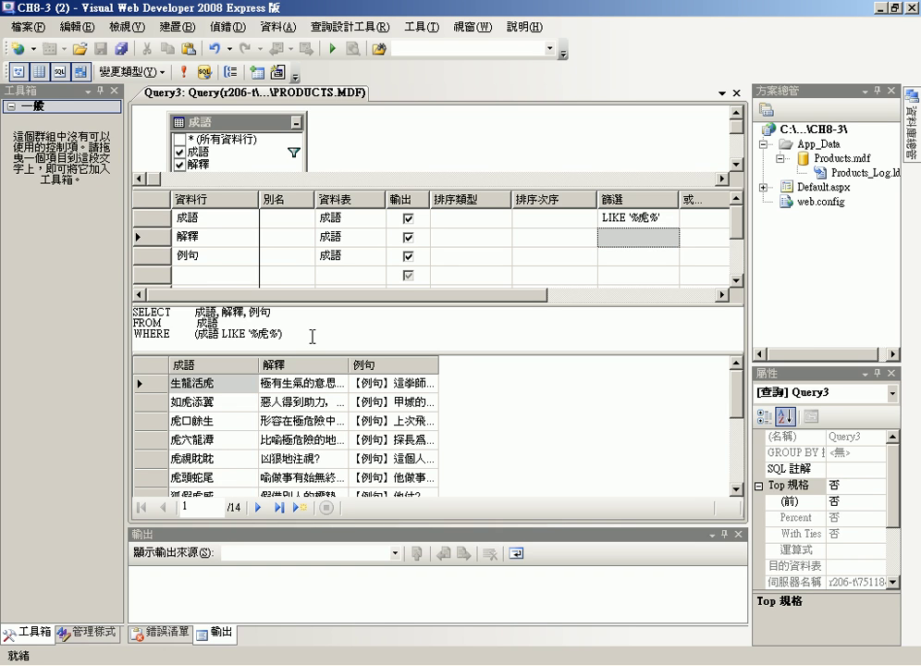
Add and (成語 LIKE '%龍%') to the WHERE clause after the 虎 condition and run the query
{"action": "left_click", "coordinate": [311, 336]}
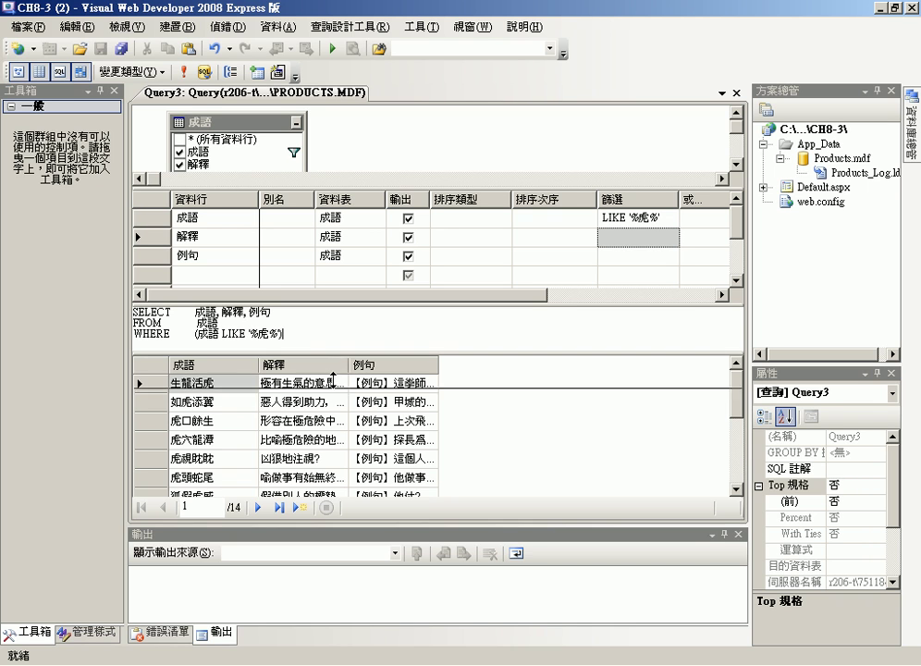
{"action": "left_click_drag", "start_coordinate": [333, 369], "coordinate": [333, 431]}
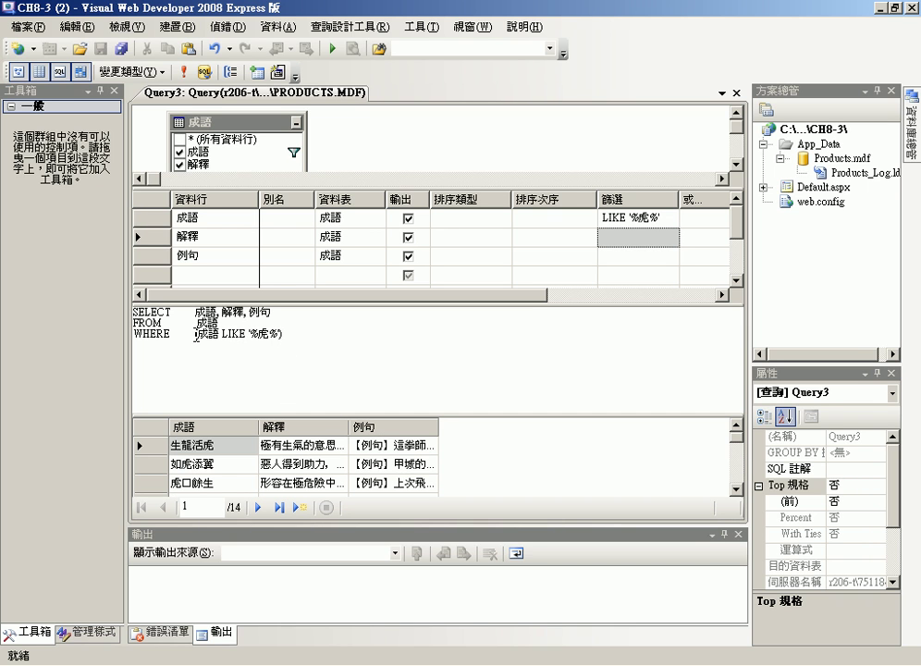
{"action": "left_click_drag", "start_coordinate": [195, 335], "coordinate": [298, 333]}
{"action": "key", "text": "ctrl+c"}
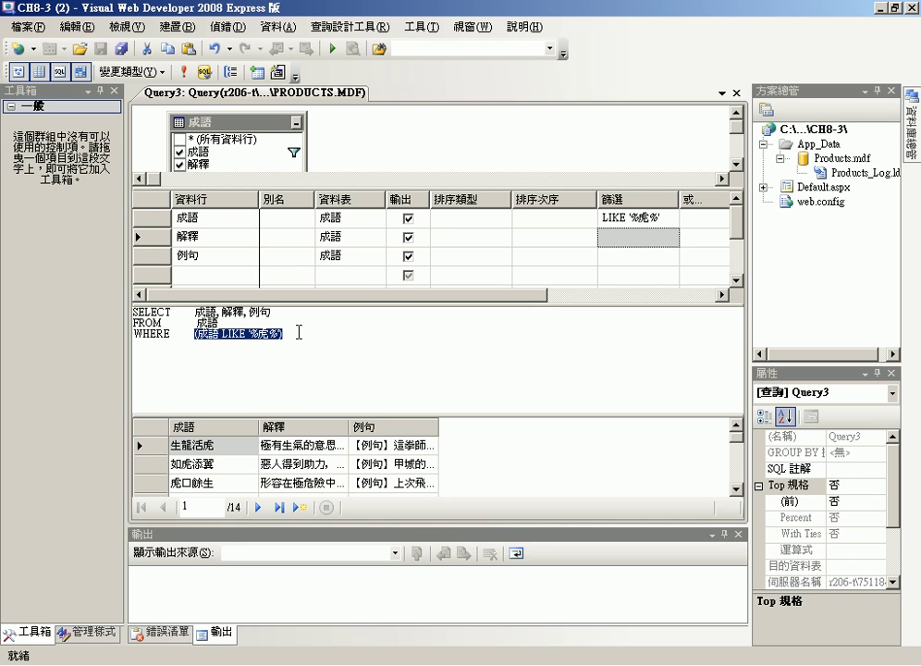
{"action": "left_click", "coordinate": [318, 331]}
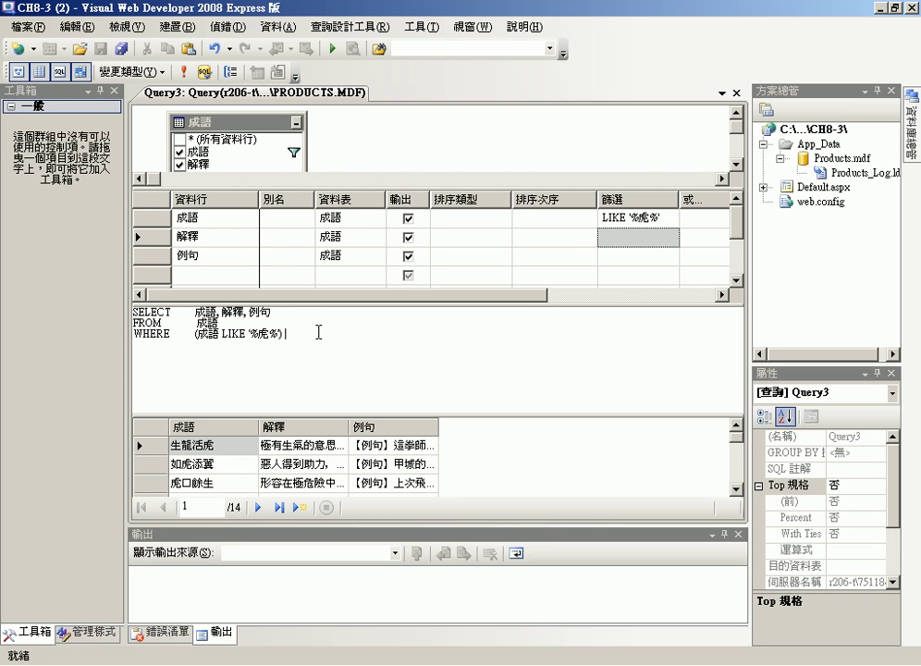
{"action": "type", "text": "and"}
{"action": "key", "text": "ctrl+v"}
{"action": "double_click", "coordinate": [376, 335]}
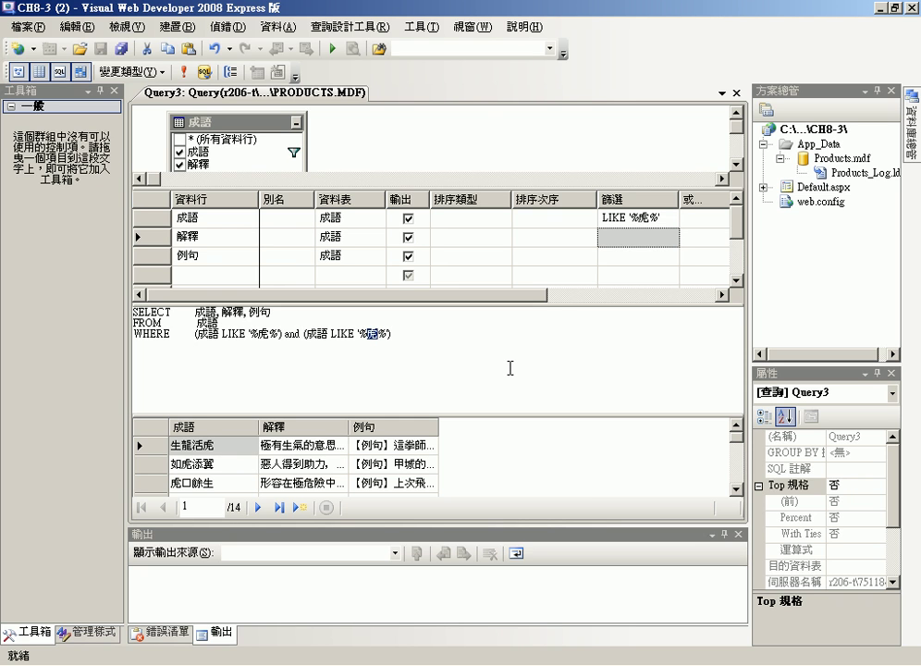
{"action": "type", "text": "龍"}
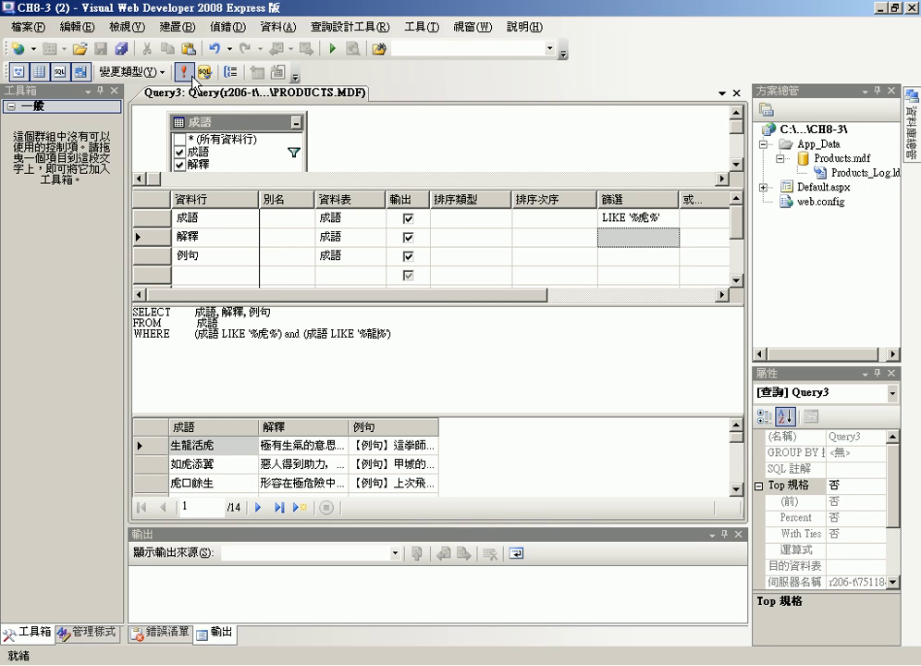
{"action": "left_click", "coordinate": [189, 75]}
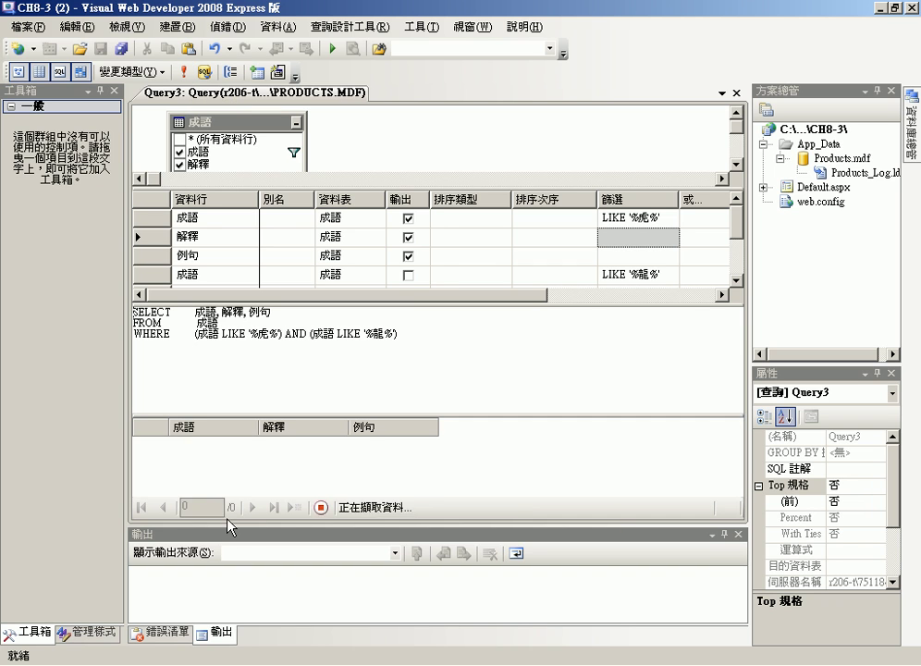
Widen the 例句 column of the query results and adjust the height of the results area
{"action": "left_click_drag", "start_coordinate": [304, 411], "coordinate": [304, 367]}
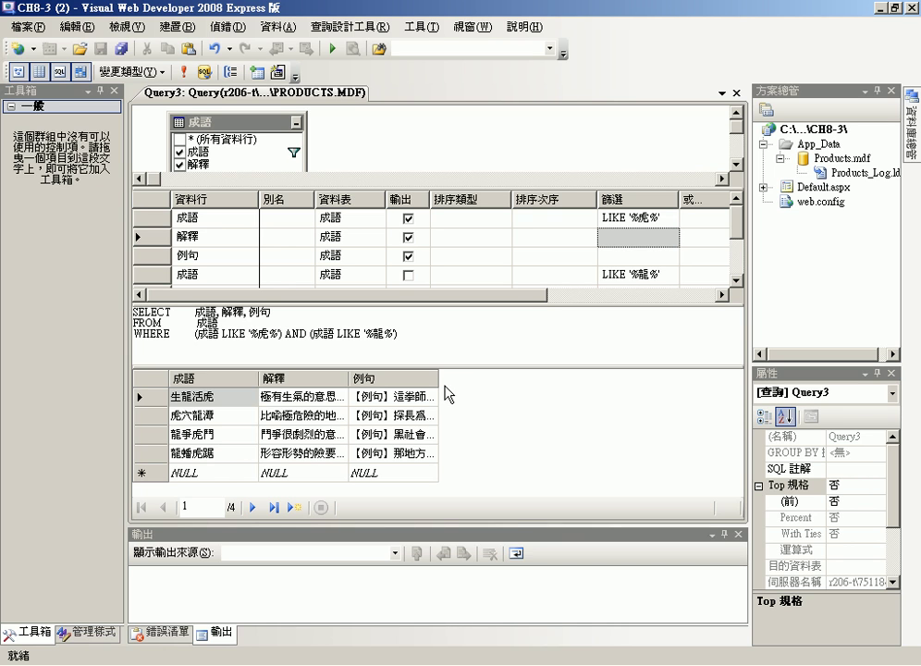
{"action": "left_click_drag", "start_coordinate": [438, 378], "coordinate": [610, 381]}
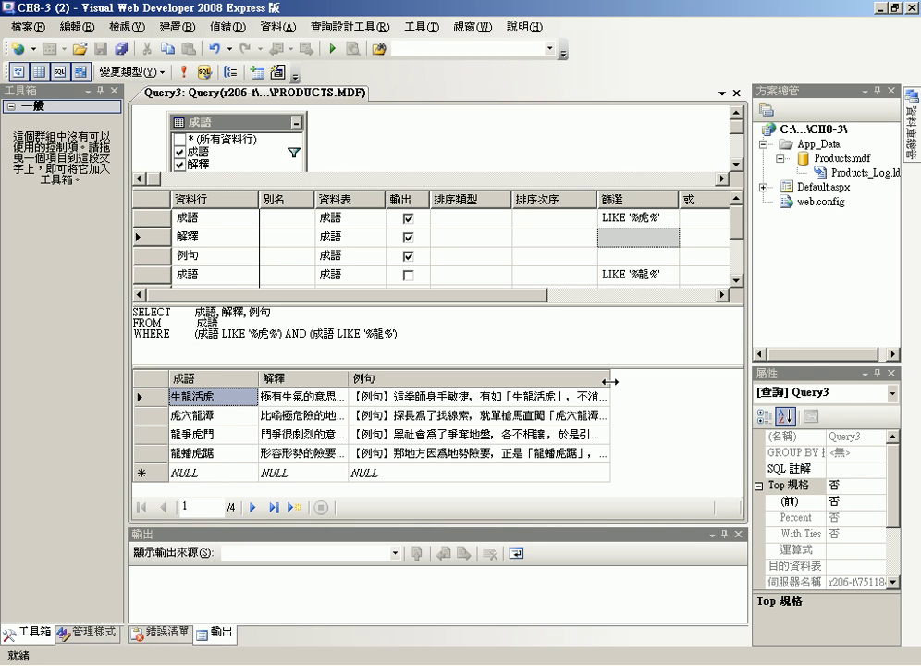
{"action": "left_click_drag", "start_coordinate": [535, 365], "coordinate": [530, 393]}
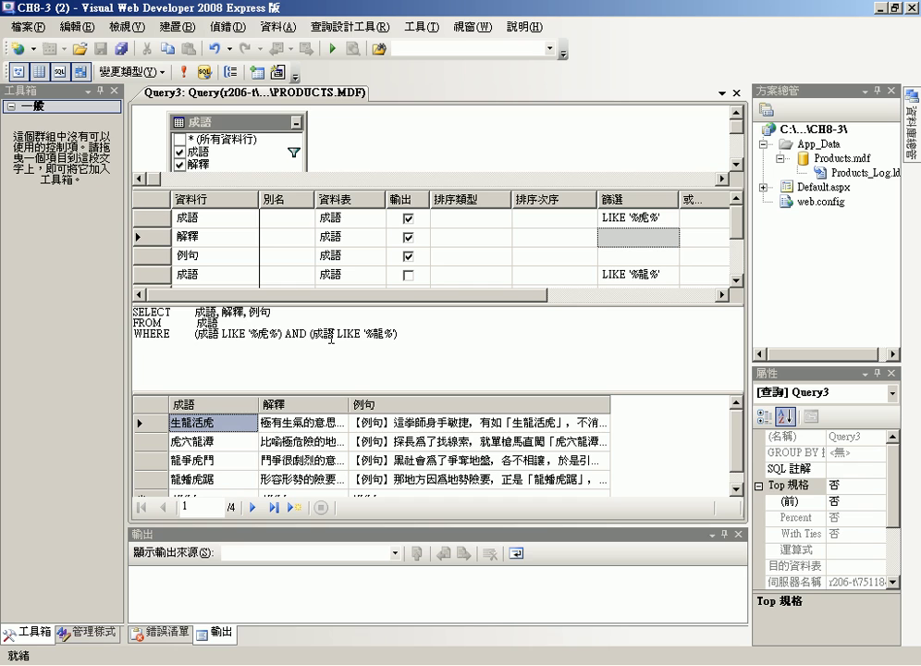
{"action": "double_click", "coordinate": [263, 334]}
{"action": "left_click", "coordinate": [463, 349]}
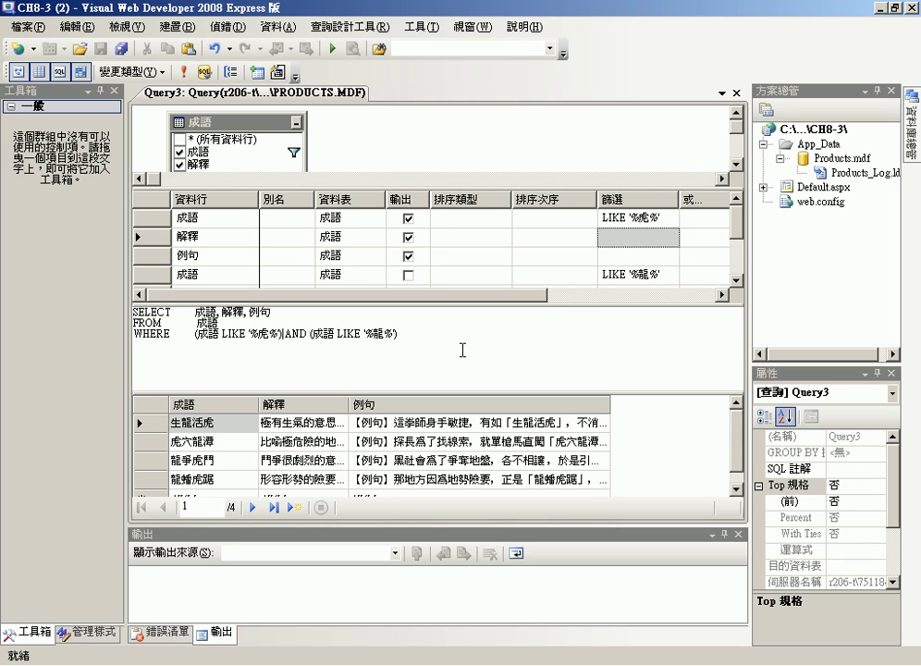
{"action": "key", "text": "shift+End"}
{"action": "key", "text": "Delete"}
{"action": "key", "text": "Left"}
{"action": "key", "text": "Left"}
{"action": "key", "text": "Left"}
{"action": "key", "text": "Left"}
{"action": "key", "text": "BackSpace"}
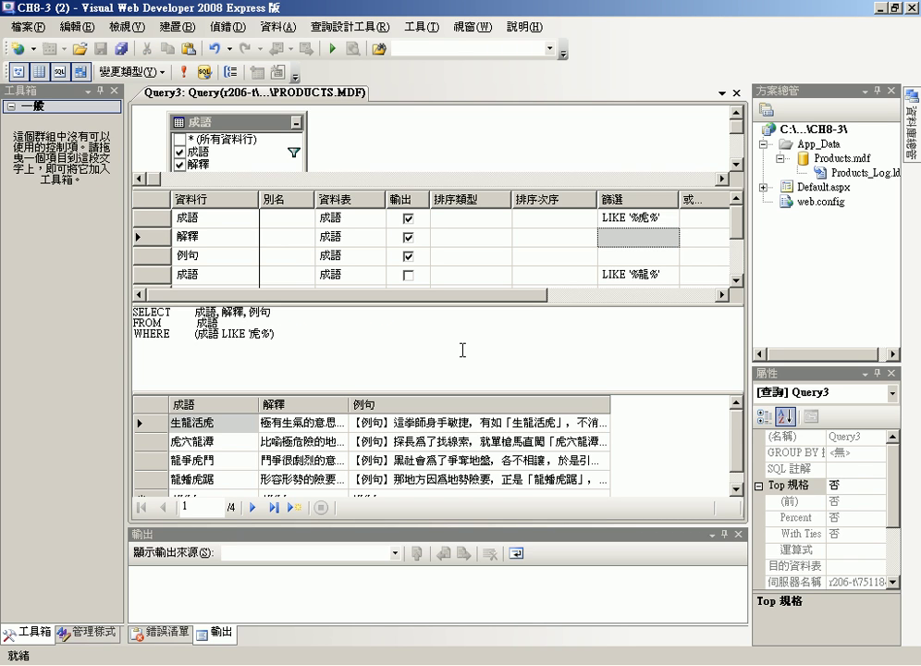
{"action": "key", "text": "ctrl+z"}
{"action": "key", "text": "ctrl+z"}
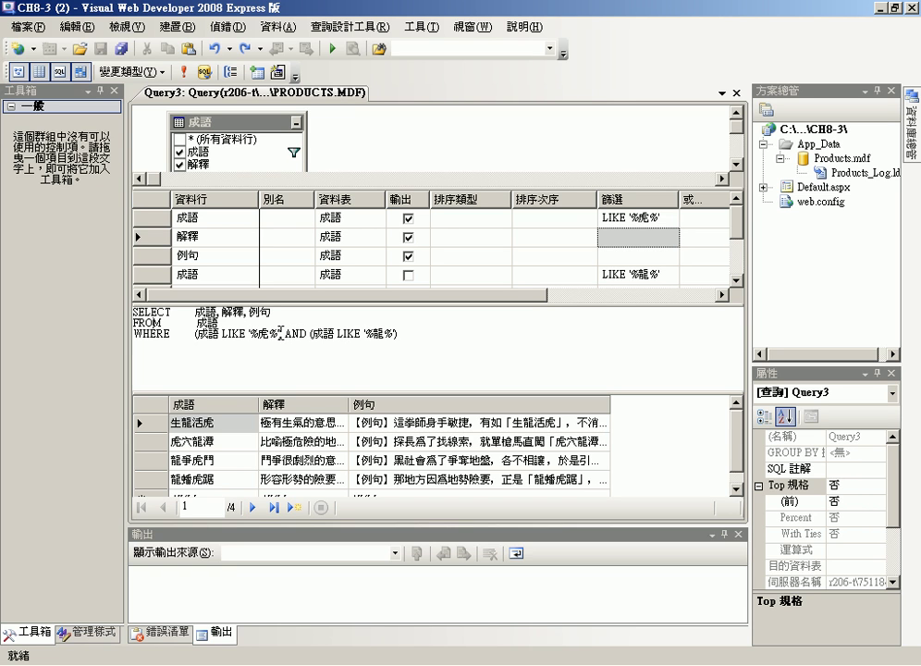
Reduce the WHERE clause to the single condition (成語 LIKE '%狗%') and run the query
{"action": "left_click_drag", "start_coordinate": [281, 333], "coordinate": [570, 352]}
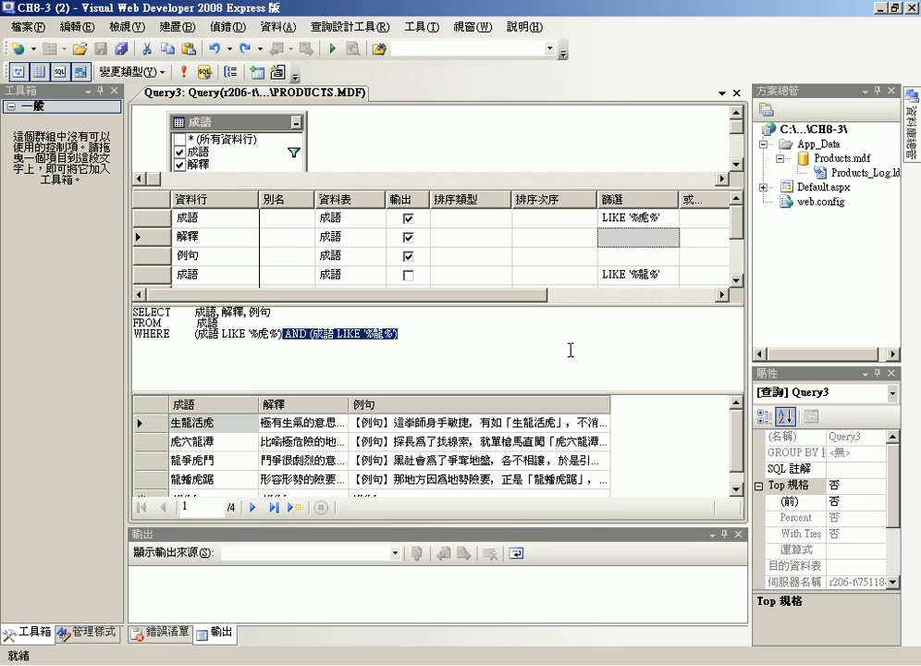
{"action": "key", "text": "Delete"}
{"action": "key", "text": "Left"}
{"action": "key", "text": "Left"}
{"action": "key", "text": "Left"}
{"action": "key", "text": "BackSpace"}
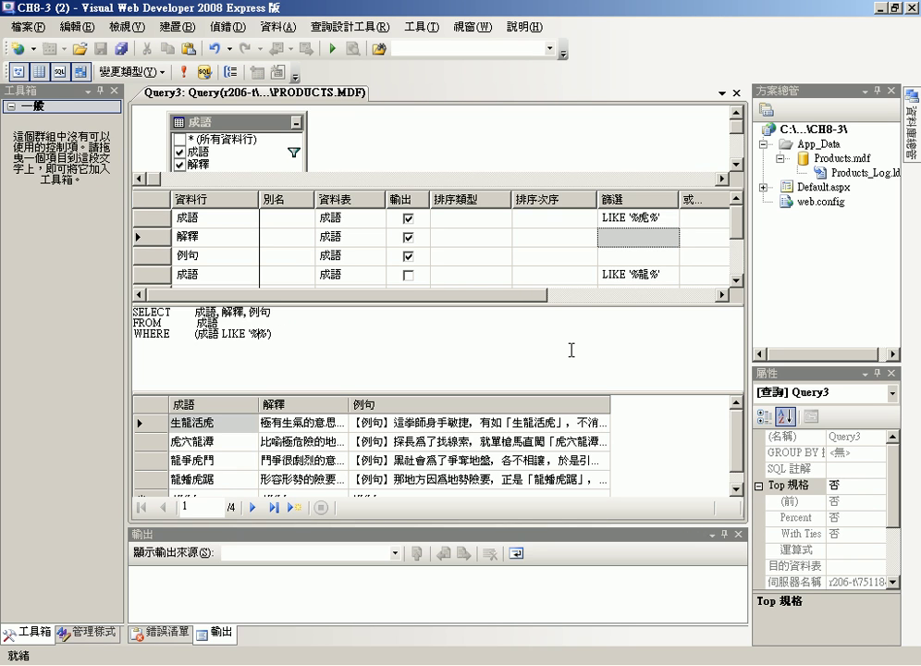
{"action": "type", "text": "龍"}
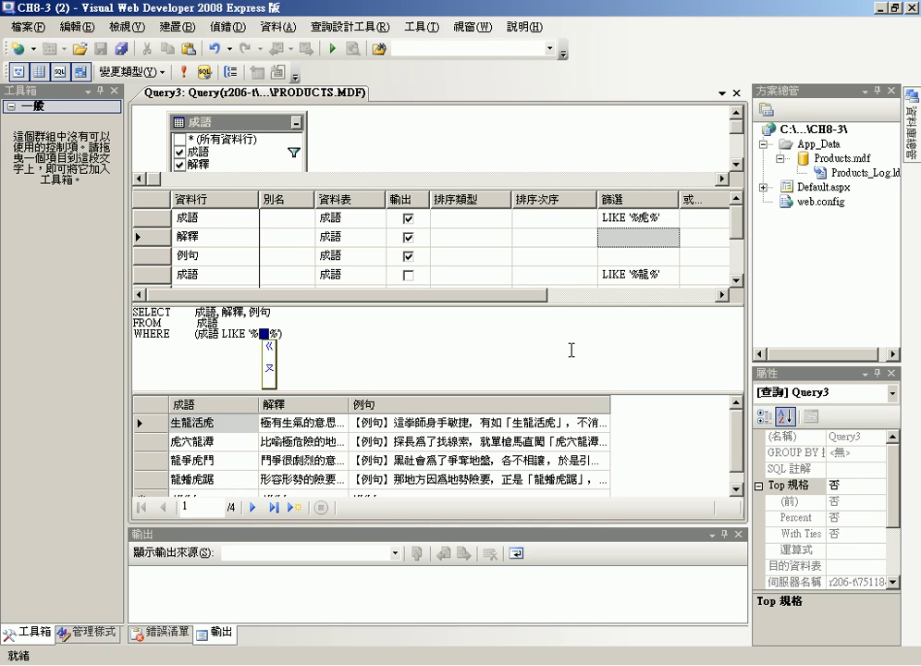
{"action": "type", "text": "狗"}
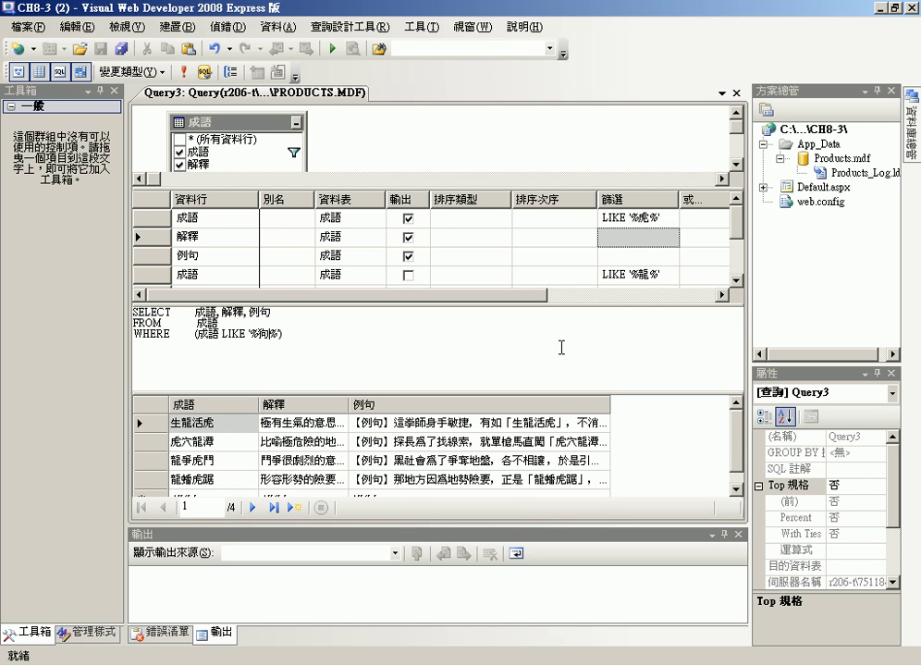
{"action": "left_click", "coordinate": [184, 71]}
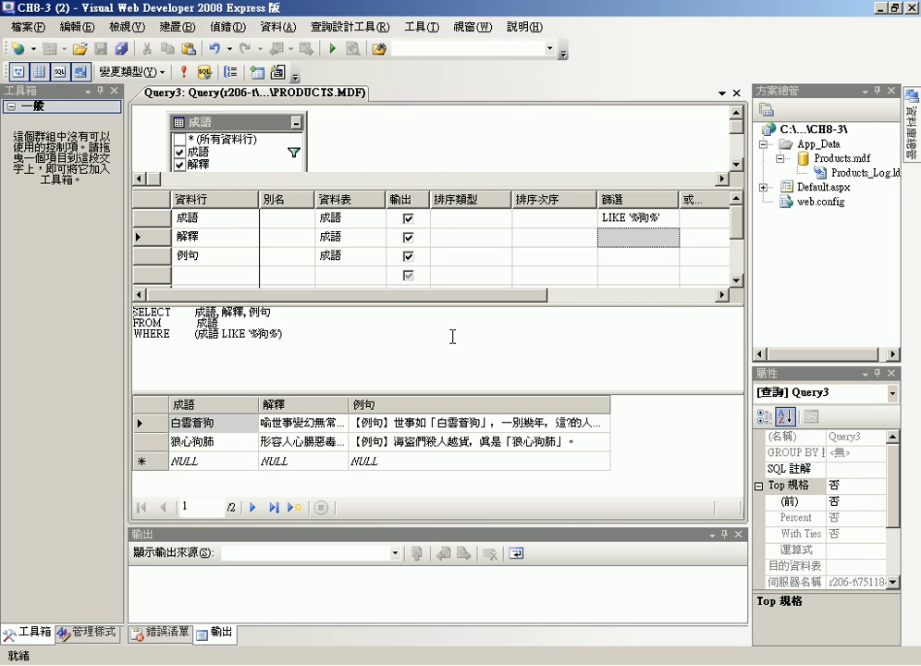
Extend the WHERE clause with or (成語 LIKE '%犬%') and run the query
{"action": "left_click", "coordinate": [311, 336]}
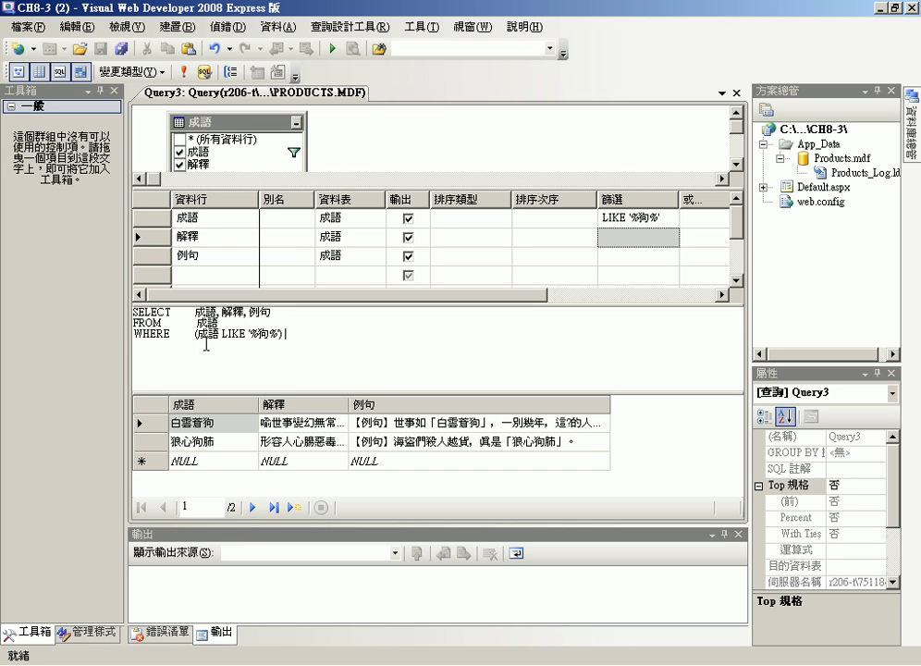
{"action": "left_click_drag", "start_coordinate": [194, 334], "coordinate": [305, 334]}
{"action": "key", "text": "ctrl+c"}
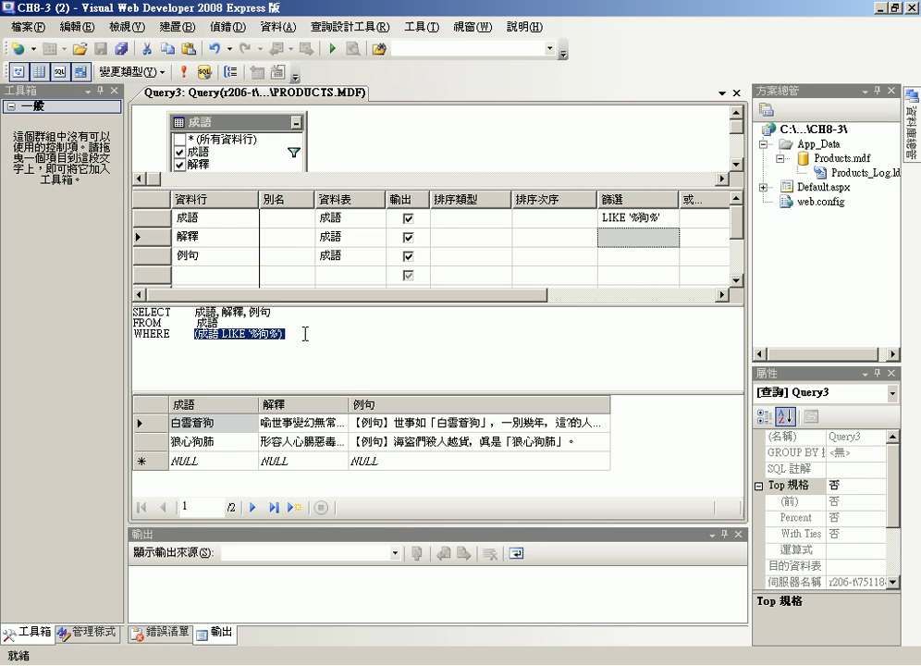
{"action": "left_click", "coordinate": [313, 334]}
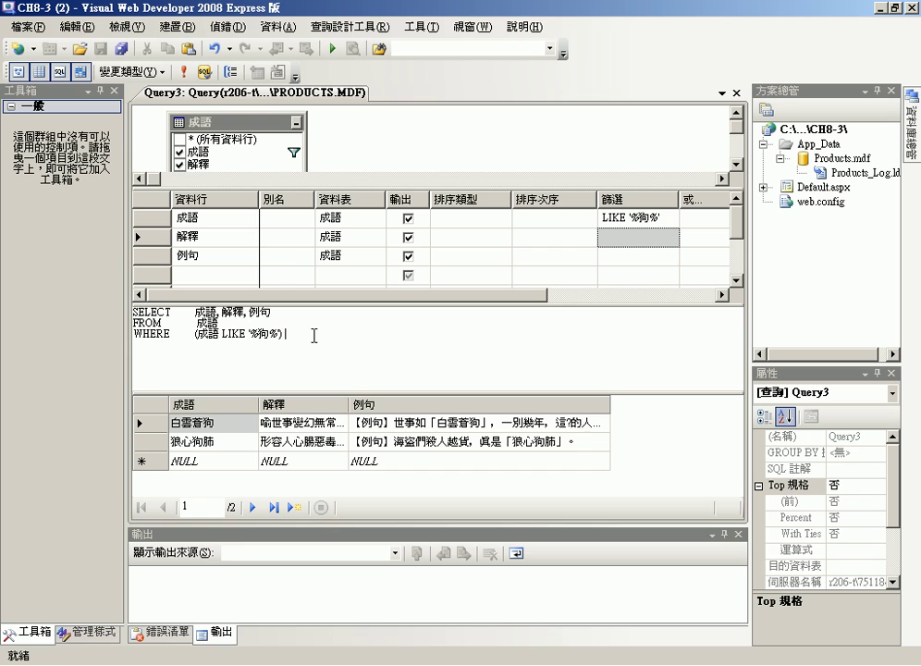
{"action": "type", "text": "or"}
{"action": "key", "text": "ctrl+v"}
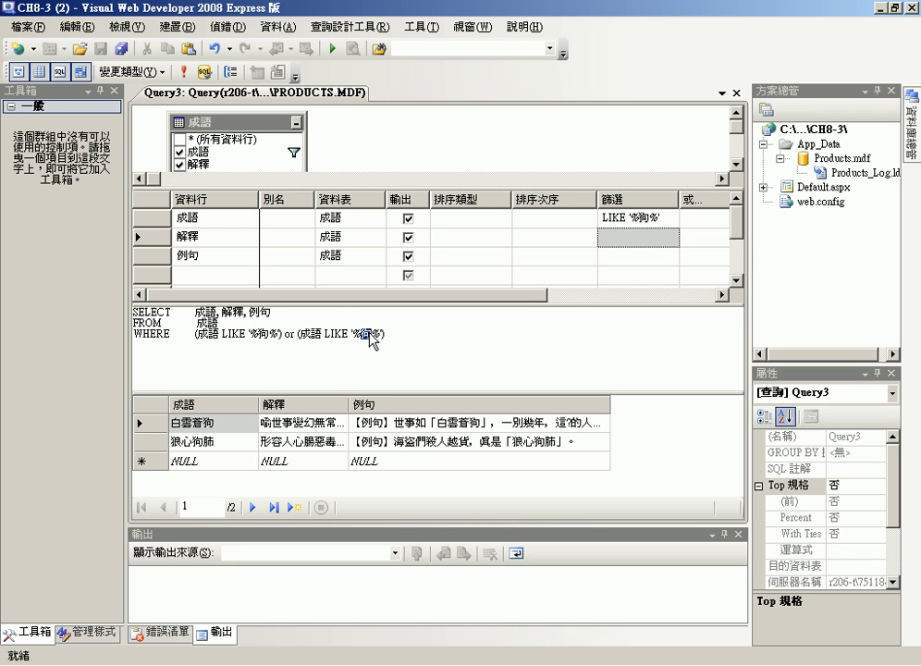
{"action": "type", "text": "犬"}
{"action": "left_click", "coordinate": [186, 72]}
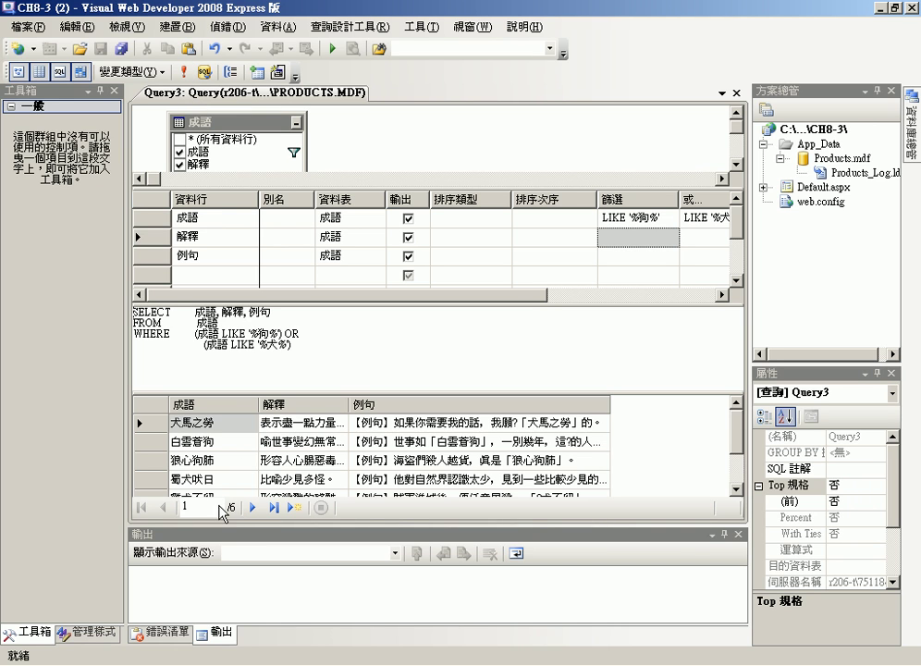
Enlarge the results area and go through the returned idioms row by row to check their matching characters
{"action": "left_click_drag", "start_coordinate": [315, 390], "coordinate": [320, 343]}
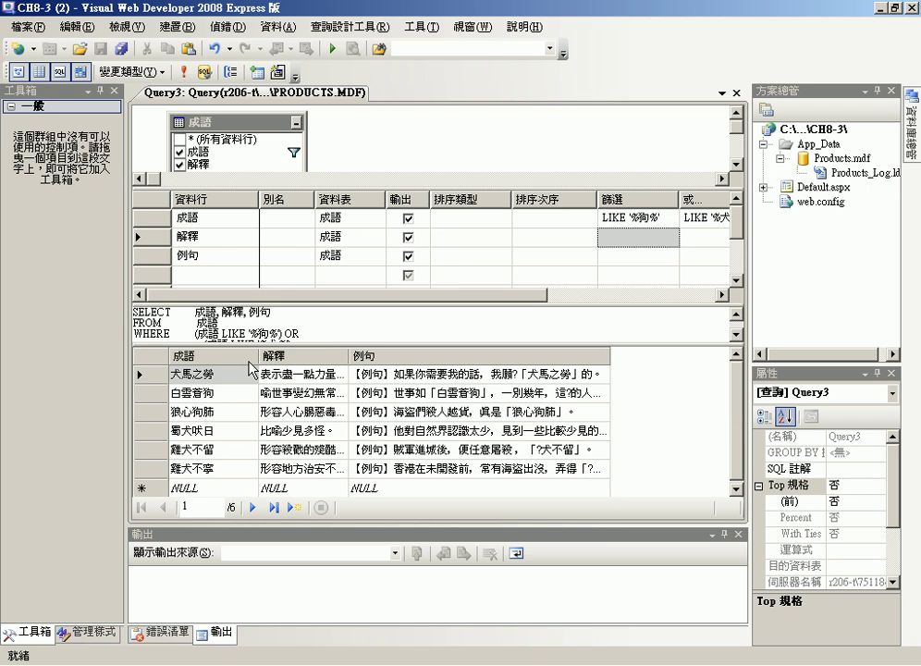
{"action": "left_click", "coordinate": [189, 392]}
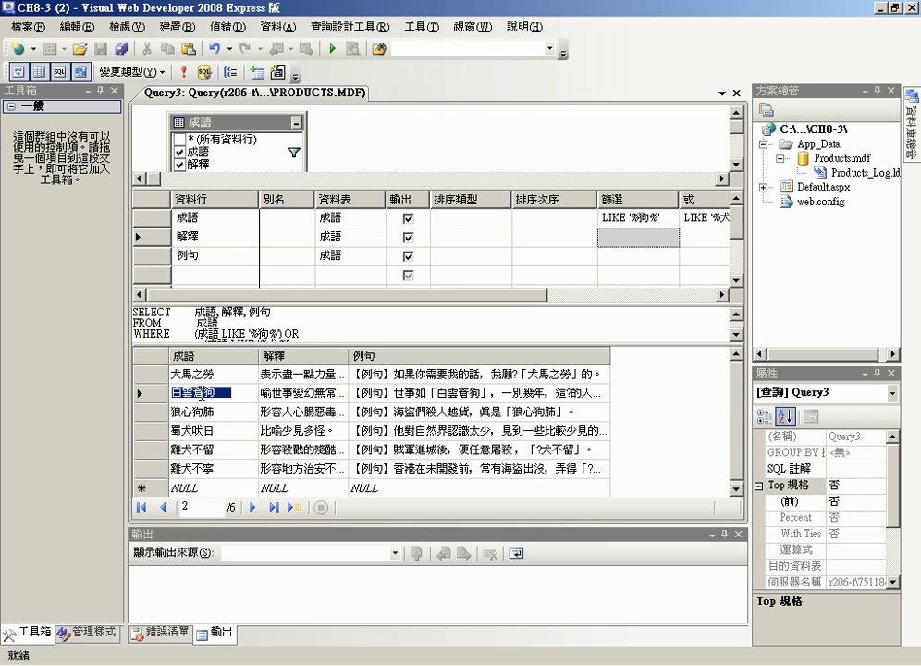
{"action": "left_click", "coordinate": [204, 412]}
{"action": "left_click", "coordinate": [206, 431]}
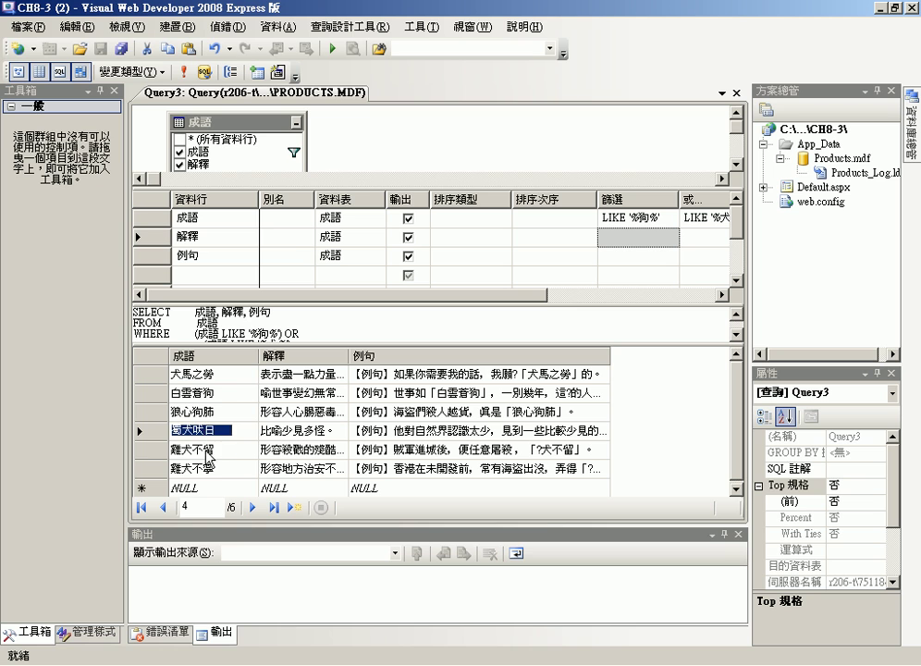
{"action": "left_click", "coordinate": [208, 450]}
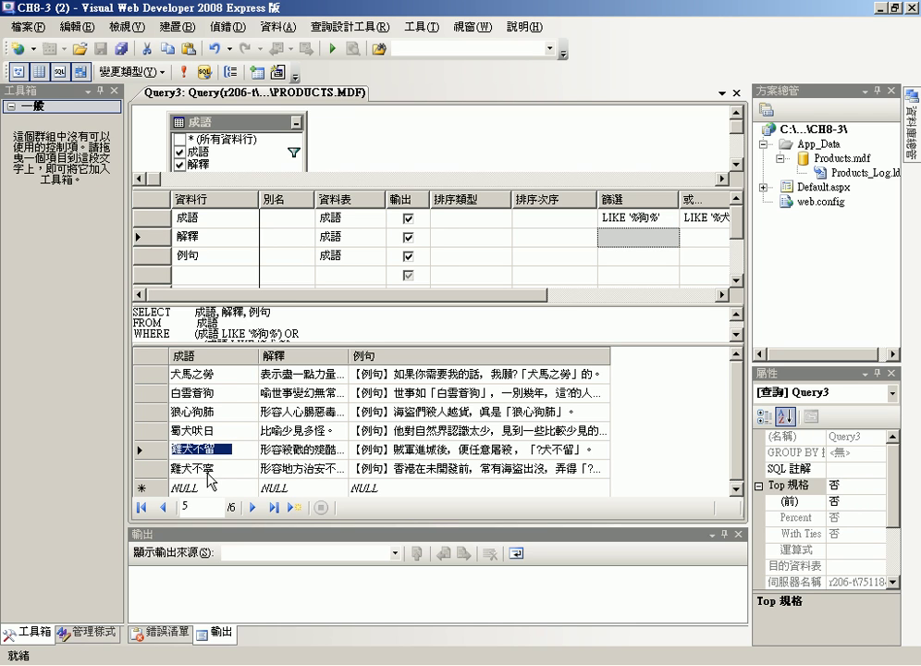
{"action": "left_click", "coordinate": [208, 469]}
{"action": "left_click", "coordinate": [211, 377]}
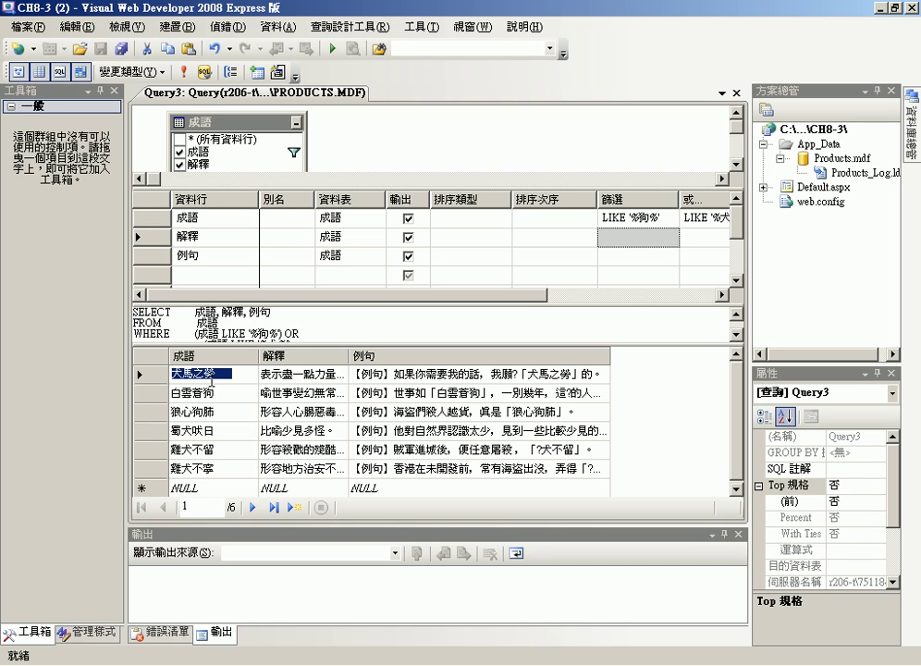
Make room for the full SQL statement and set the sort order (排序次序) of the 成語 column to 1
{"action": "left_click_drag", "start_coordinate": [291, 344], "coordinate": [291, 368]}
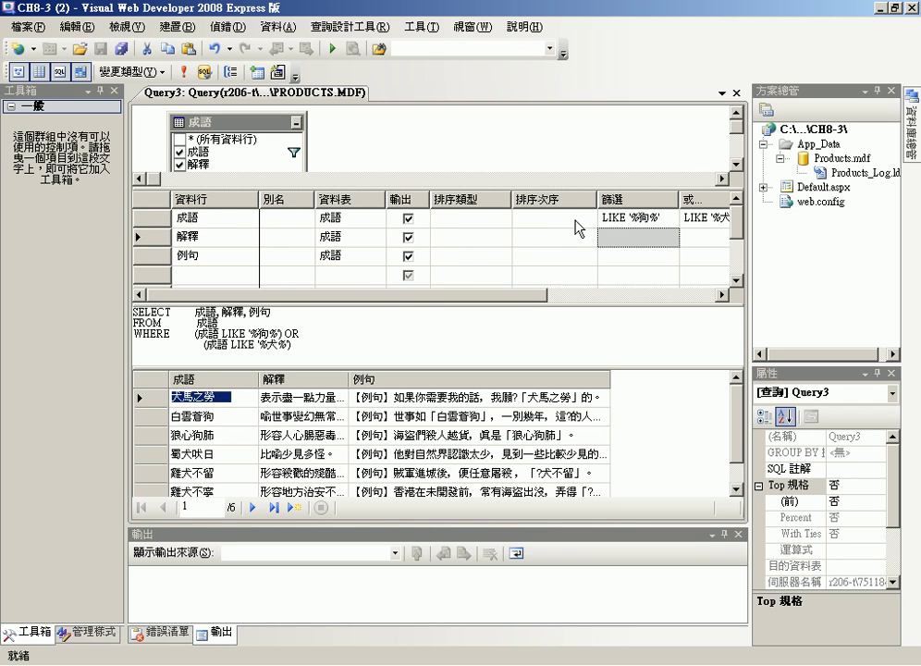
{"action": "left_click", "coordinate": [214, 220]}
{"action": "left_click", "coordinate": [549, 220]}
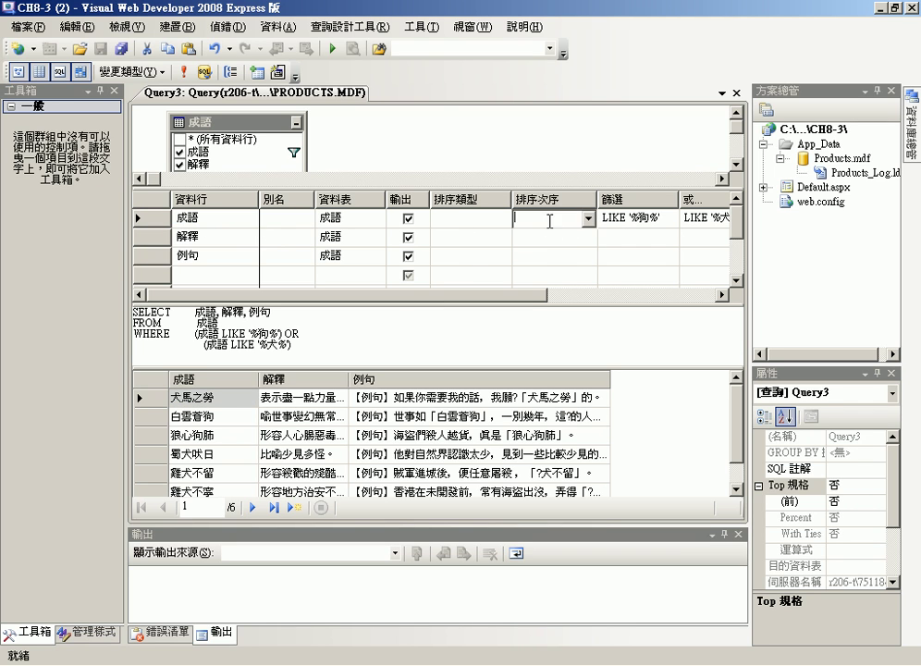
{"action": "left_click", "coordinate": [588, 220]}
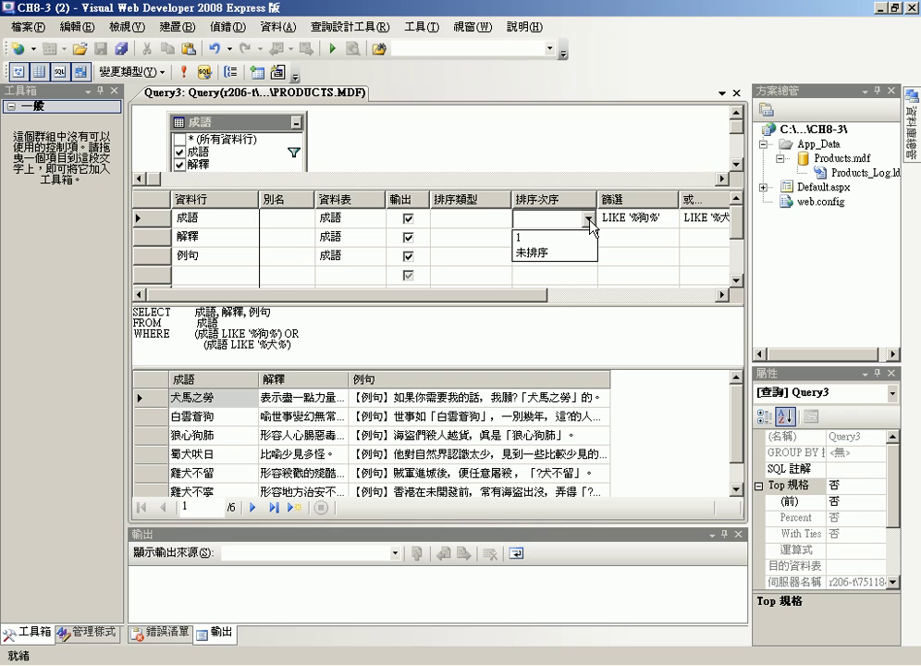
{"action": "left_click", "coordinate": [587, 239]}
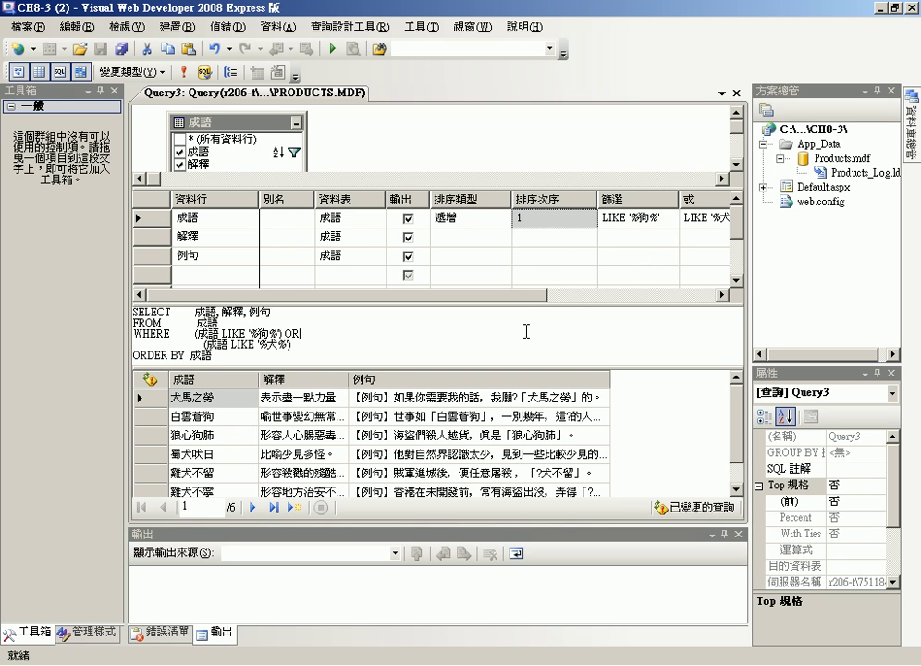
Pick sort order 1 again for the 成語 column and set its sort type (排序類型) to 遞減
{"action": "left_click", "coordinate": [581, 224]}
{"action": "left_click", "coordinate": [588, 219]}
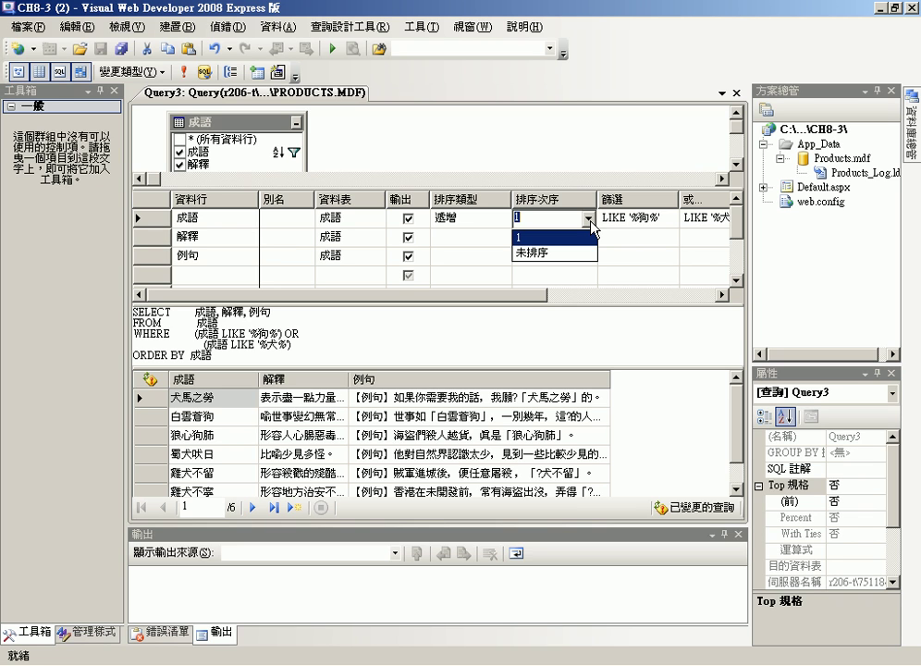
{"action": "left_click", "coordinate": [581, 237]}
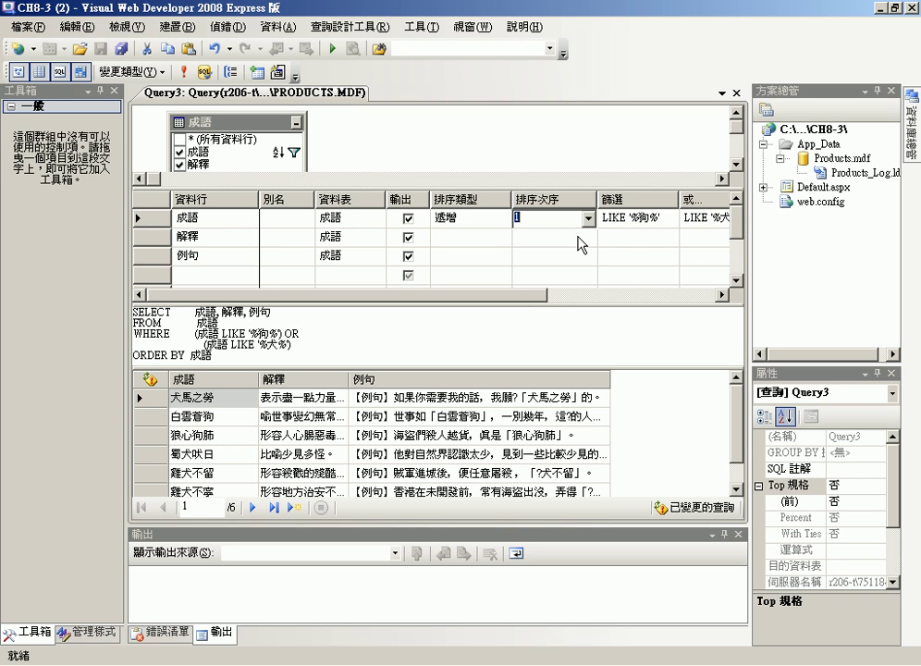
{"action": "left_click", "coordinate": [494, 219]}
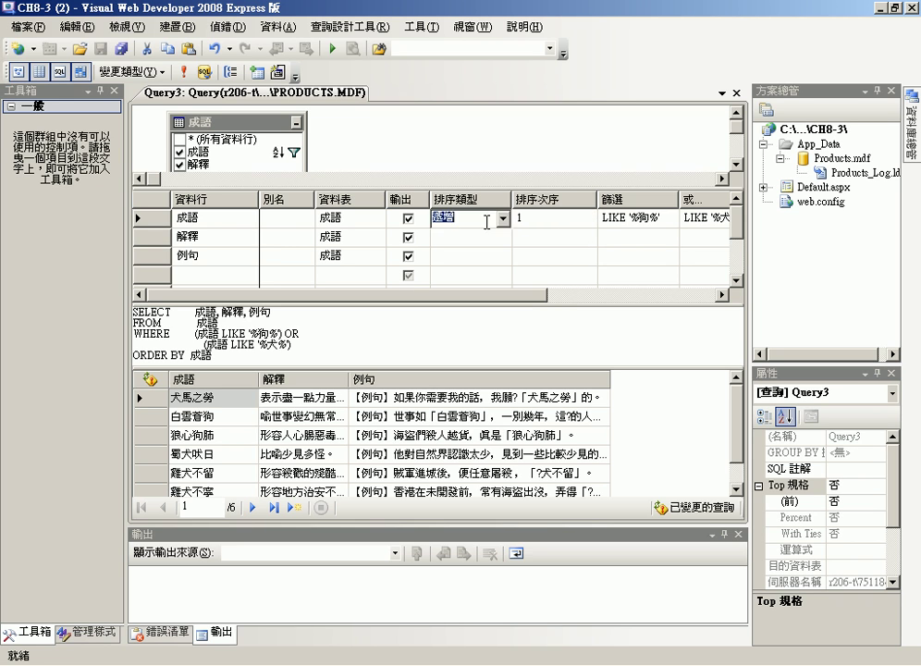
{"action": "left_click", "coordinate": [502, 219]}
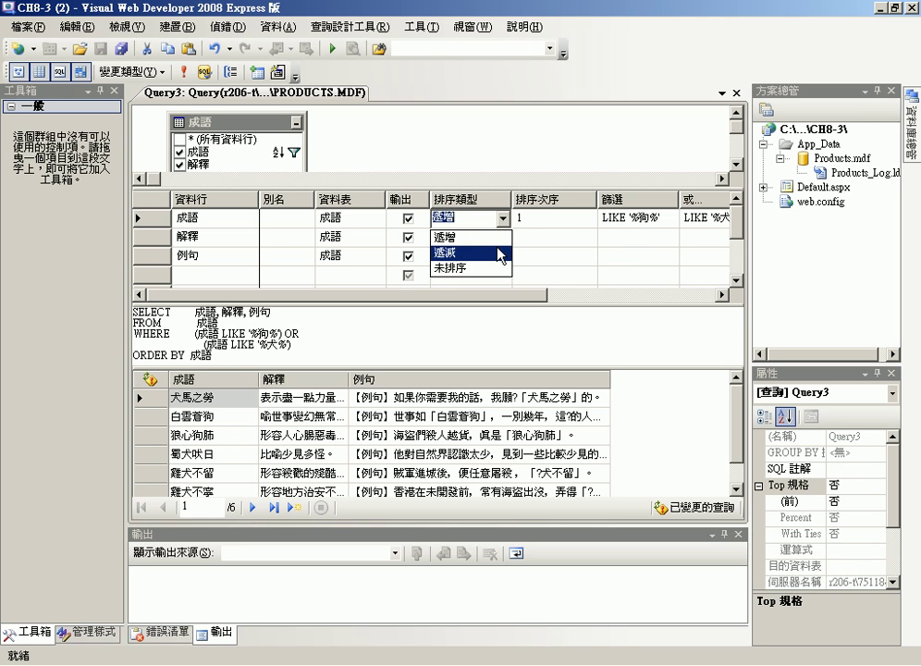
{"action": "left_click", "coordinate": [500, 252]}
Clear the sort order (排序次序) of the 成語 column to remove the sorting from the query
{"action": "left_click", "coordinate": [578, 218]}
{"action": "key", "text": "Delete"}
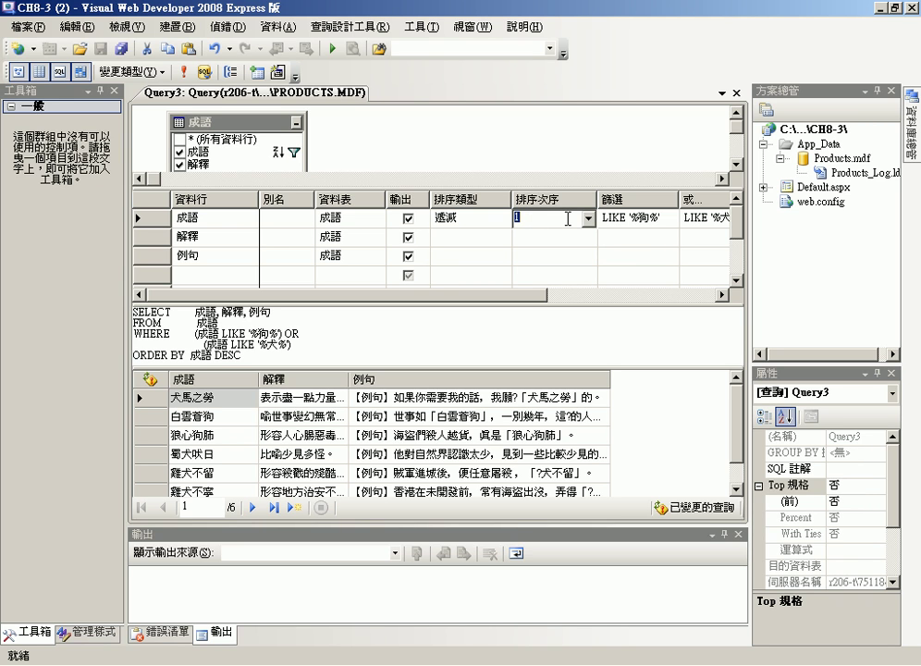
{"action": "left_click", "coordinate": [475, 231]}
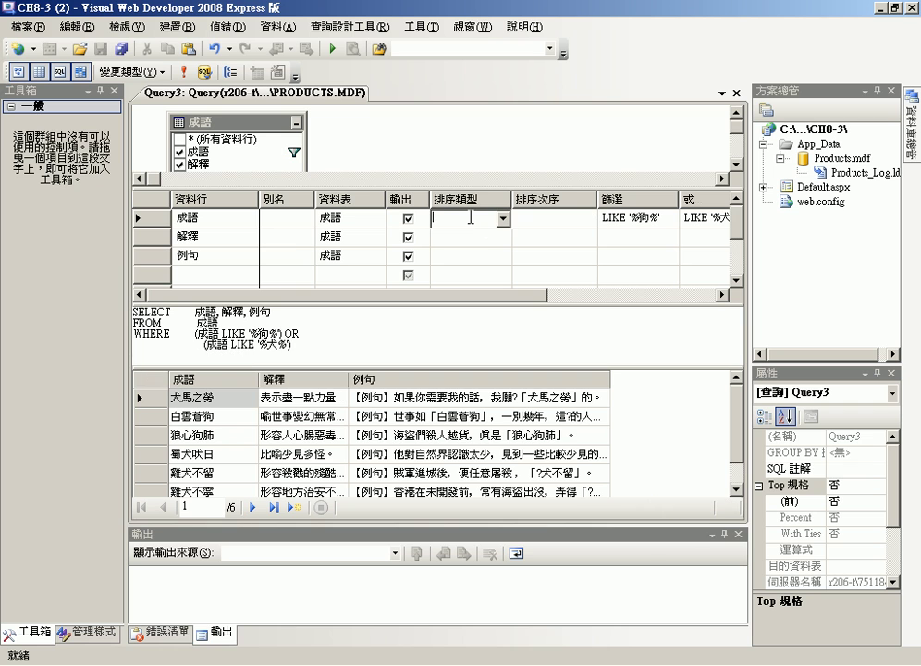
{"action": "mouse_move", "coordinate": [479, 224]}
{"action": "left_mouse_down"}
{"action": "mouse_move", "coordinate": [466, 205]}
{"action": "mouse_move", "coordinate": [476, 196]}
{"action": "mouse_move", "coordinate": [470, 212]}
{"action": "left_mouse_up"}
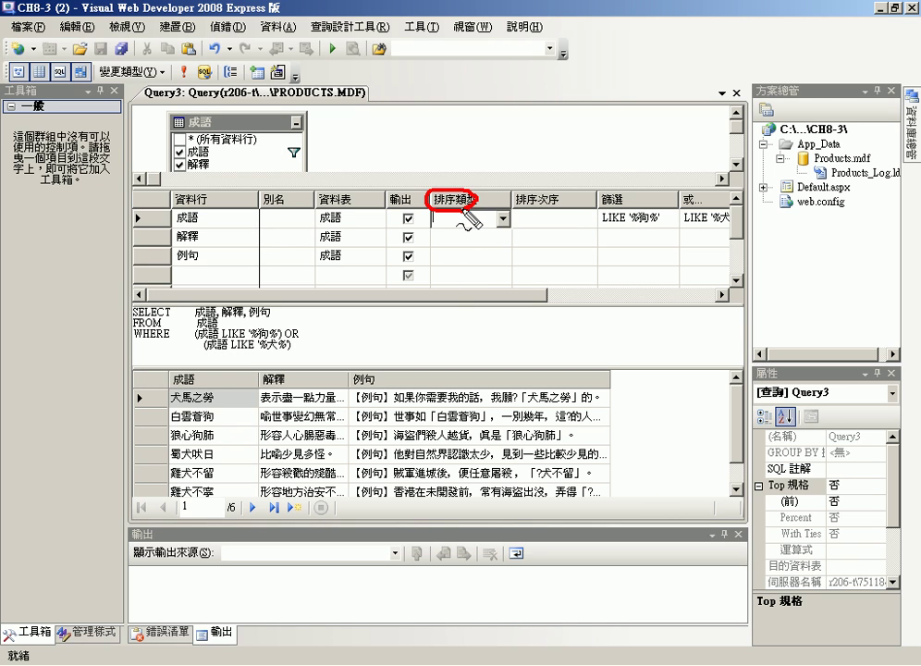
{"action": "key", "text": "Escape"}
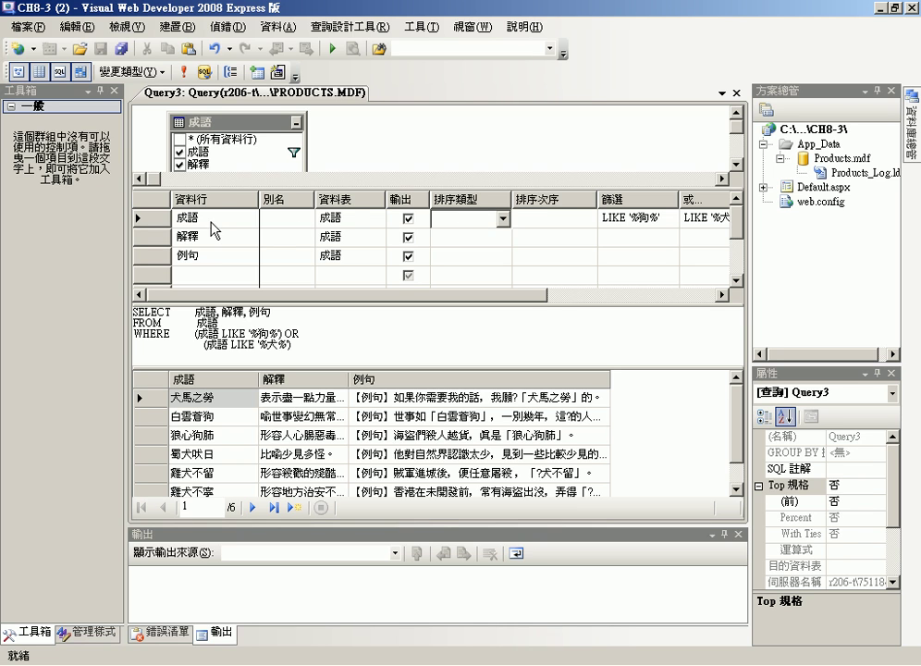
Set the sort type of the 成語 column to 遞增 and enlarge the SQL area to examine the ORDER BY clause
{"action": "left_click", "coordinate": [503, 219]}
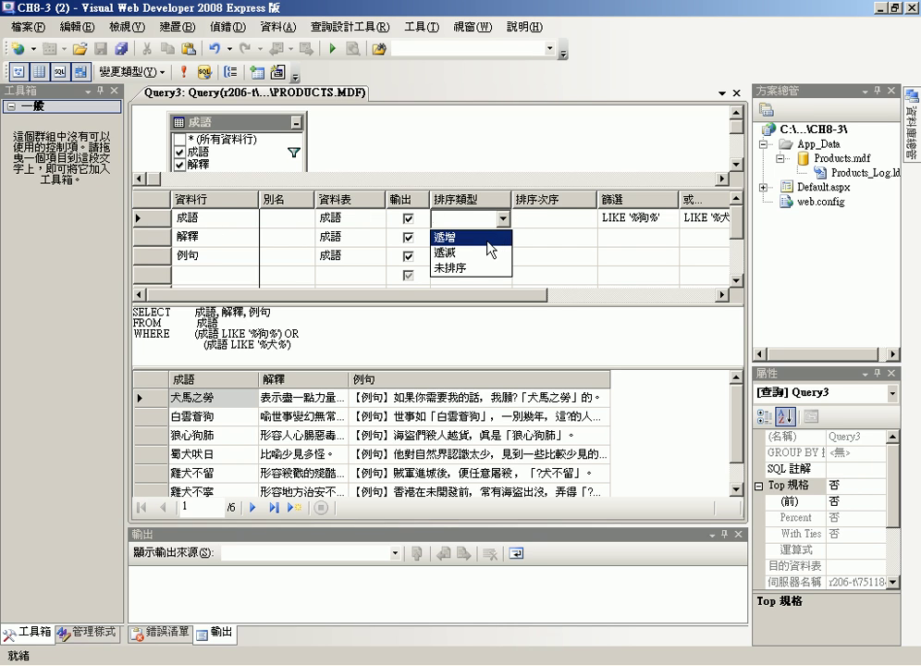
{"action": "left_click", "coordinate": [487, 238]}
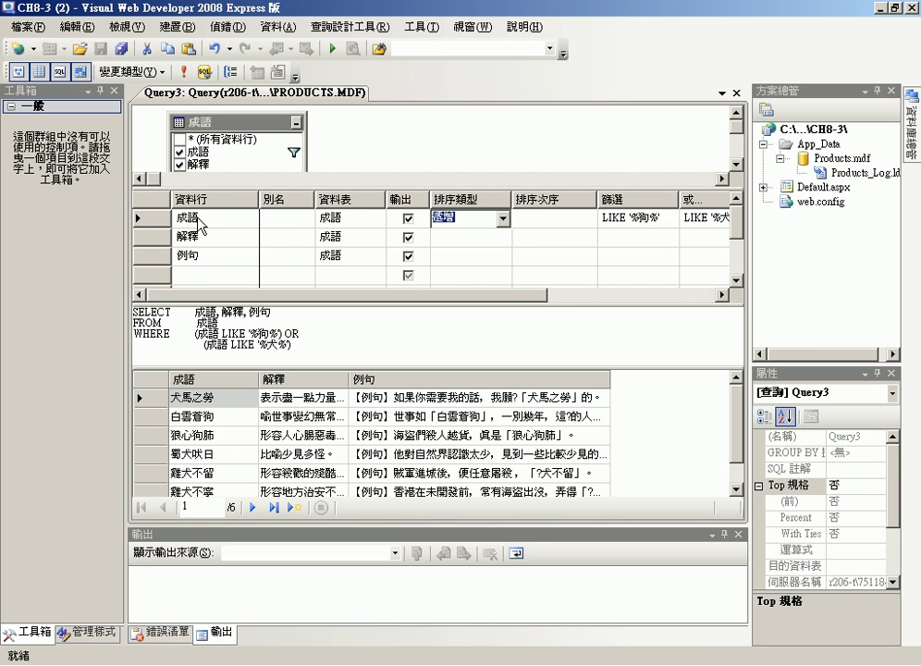
{"action": "left_click", "coordinate": [316, 343]}
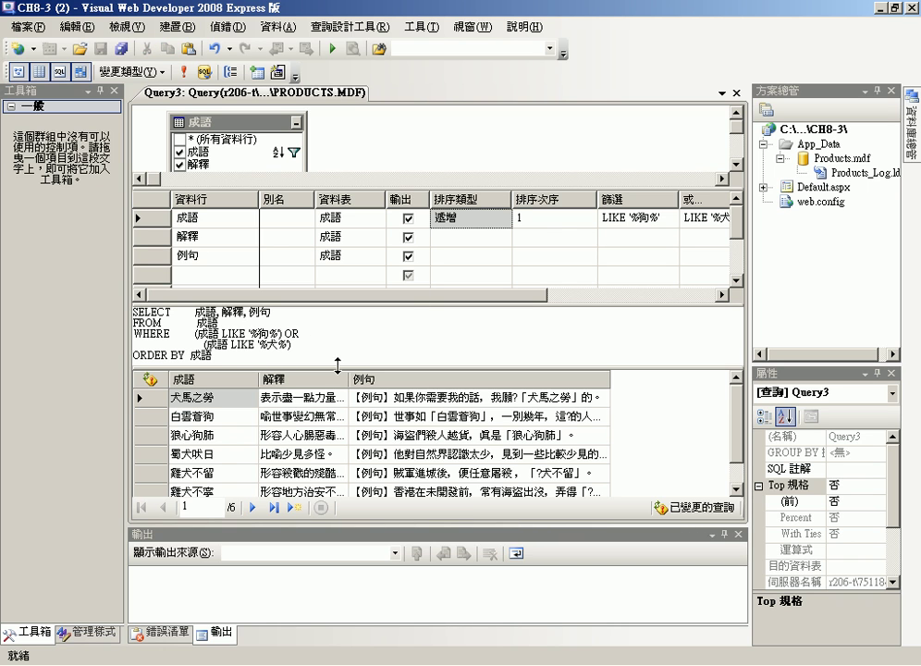
{"action": "left_click_drag", "start_coordinate": [337, 366], "coordinate": [337, 417]}
{"action": "left_click_drag", "start_coordinate": [212, 355], "coordinate": [126, 355]}
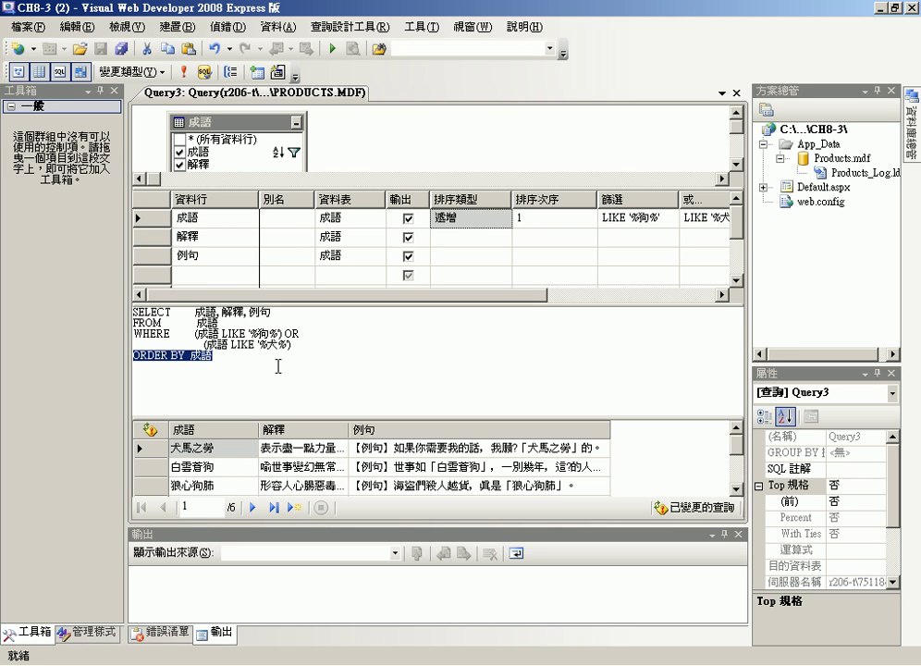
{"action": "left_click_drag", "start_coordinate": [189, 356], "coordinate": [211, 360]}
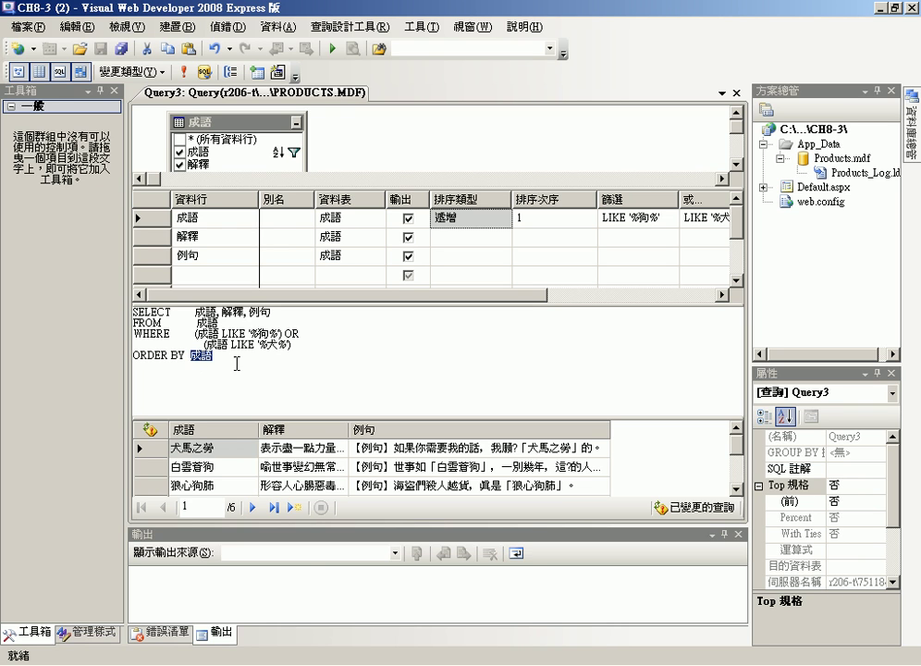
{"action": "left_click", "coordinate": [233, 361]}
Change the sort type of the 成語 column to 遞減 and run the query to review all returned rows
{"action": "left_click", "coordinate": [490, 219]}
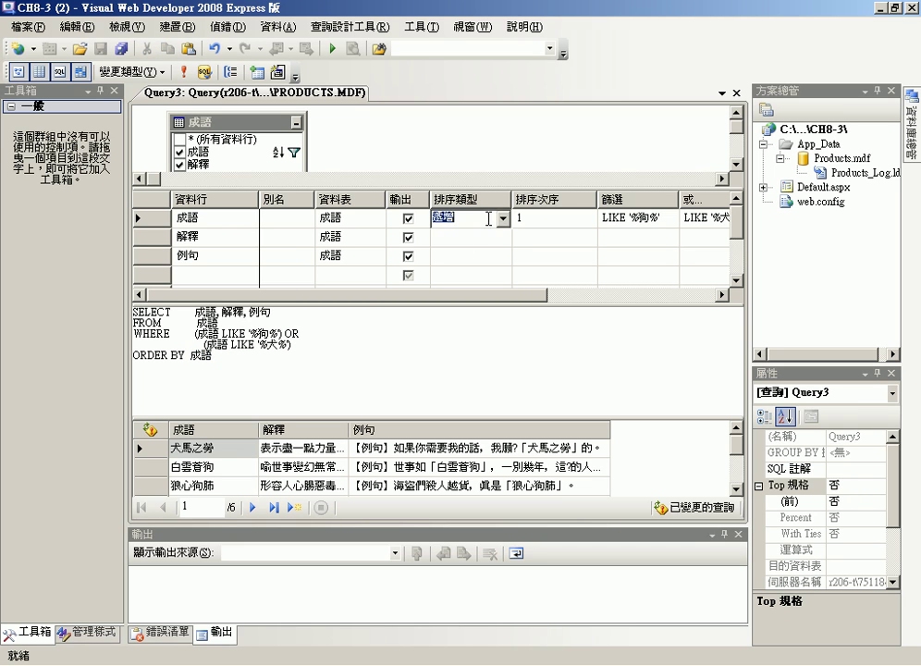
{"action": "left_click", "coordinate": [502, 219]}
{"action": "left_click", "coordinate": [492, 253]}
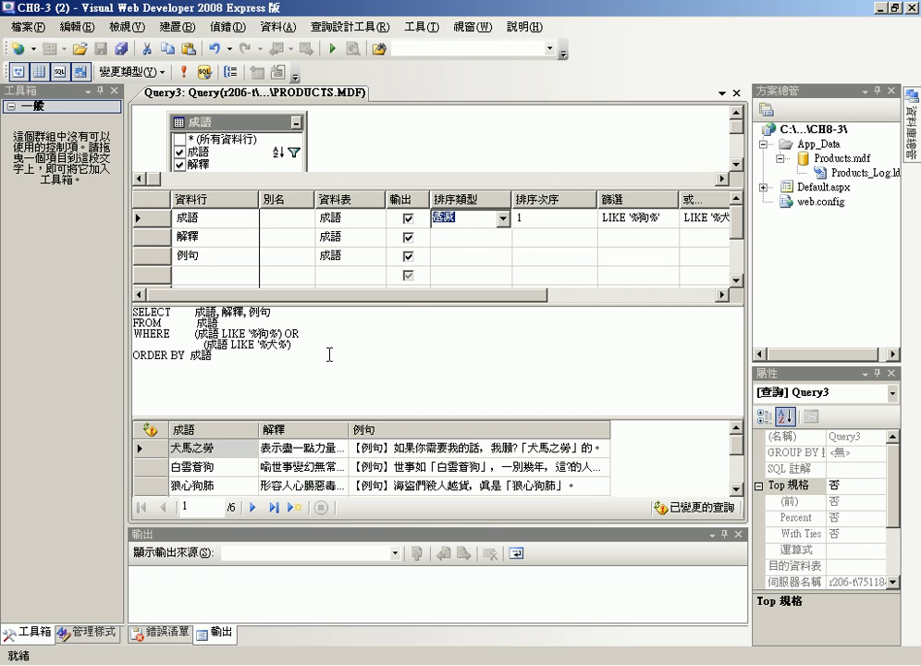
{"action": "left_click", "coordinate": [387, 357]}
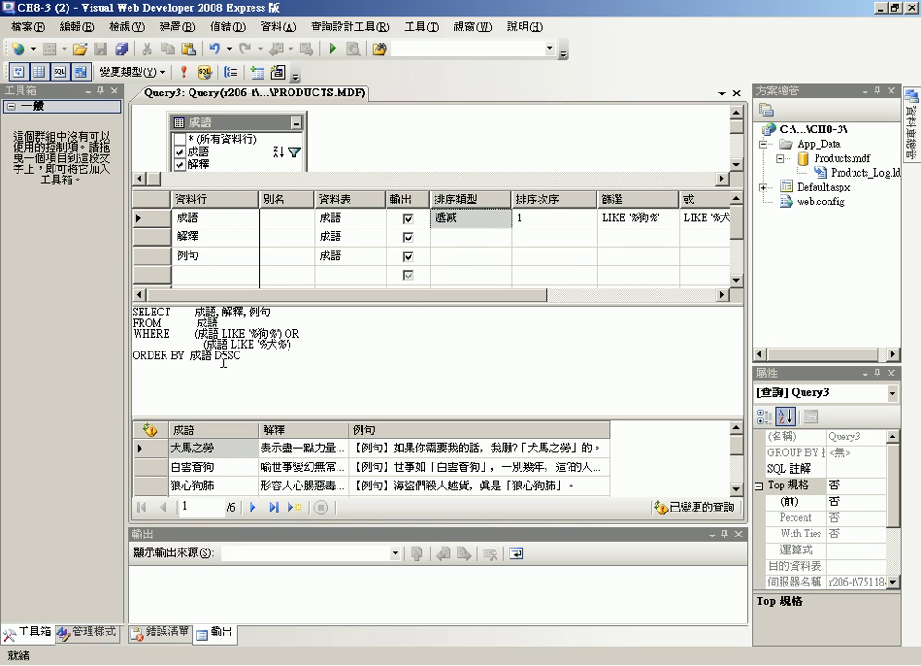
{"action": "left_click_drag", "start_coordinate": [214, 355], "coordinate": [244, 355]}
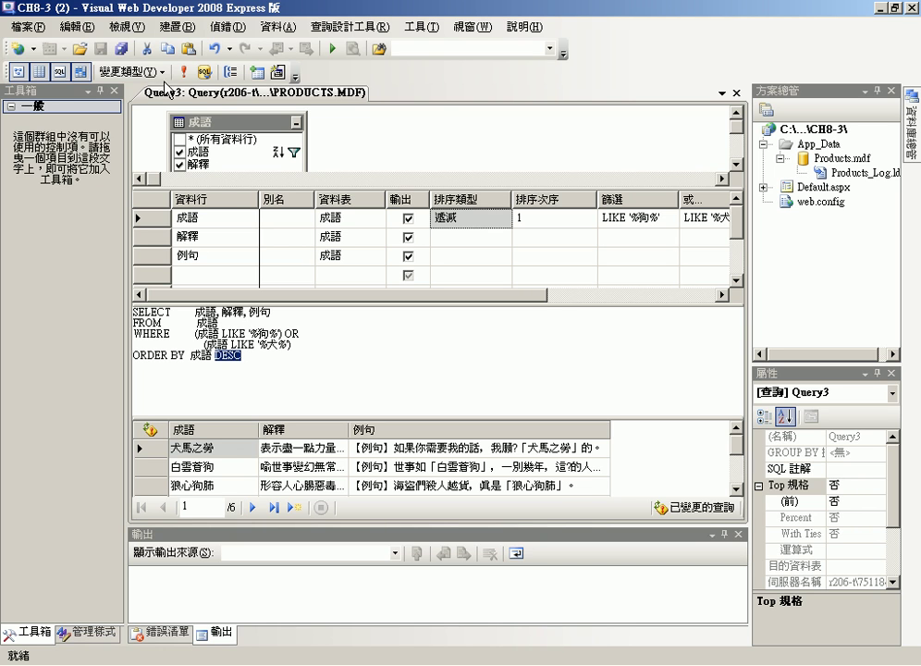
{"action": "left_click", "coordinate": [186, 72]}
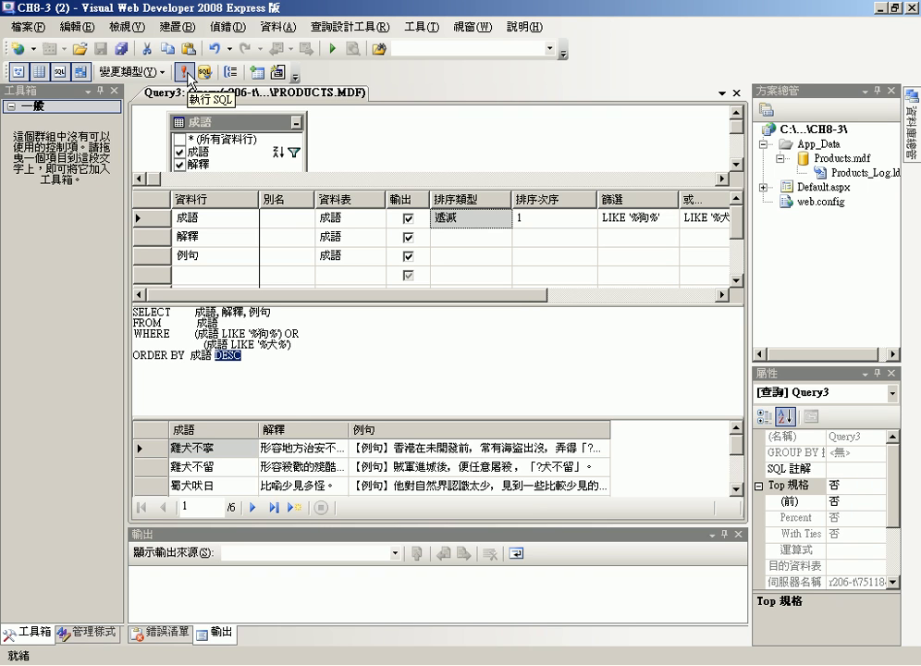
{"action": "left_click_drag", "start_coordinate": [298, 418], "coordinate": [199, 339]}
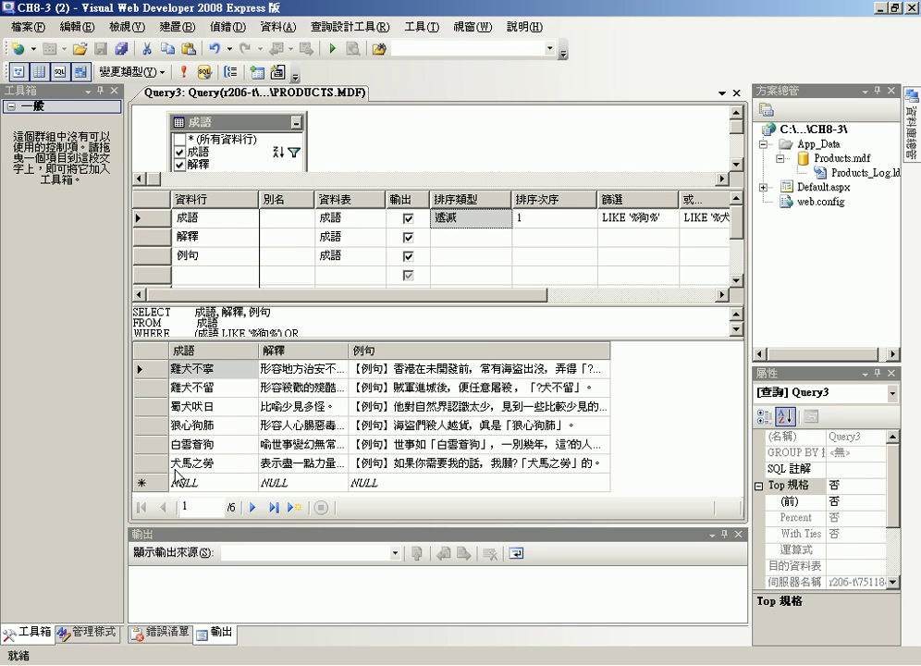
Switch the 成語 column's sort type back to 遞增 and rerun the query to review the order of the idioms
{"action": "left_click_drag", "start_coordinate": [305, 339], "coordinate": [304, 383]}
{"action": "left_click", "coordinate": [252, 355]}
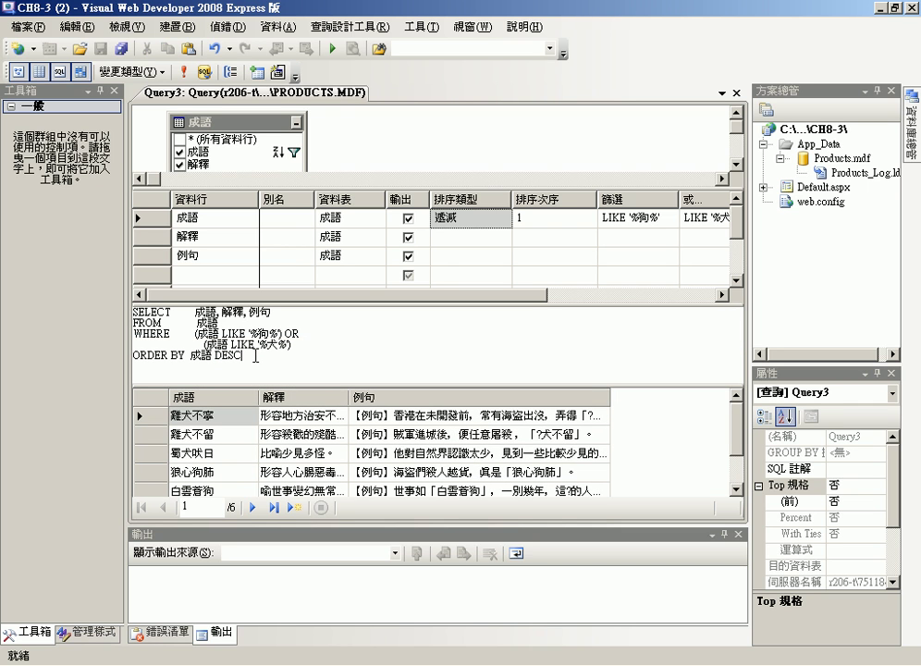
{"action": "left_click", "coordinate": [501, 220]}
{"action": "left_click", "coordinate": [501, 220]}
{"action": "left_click", "coordinate": [514, 232]}
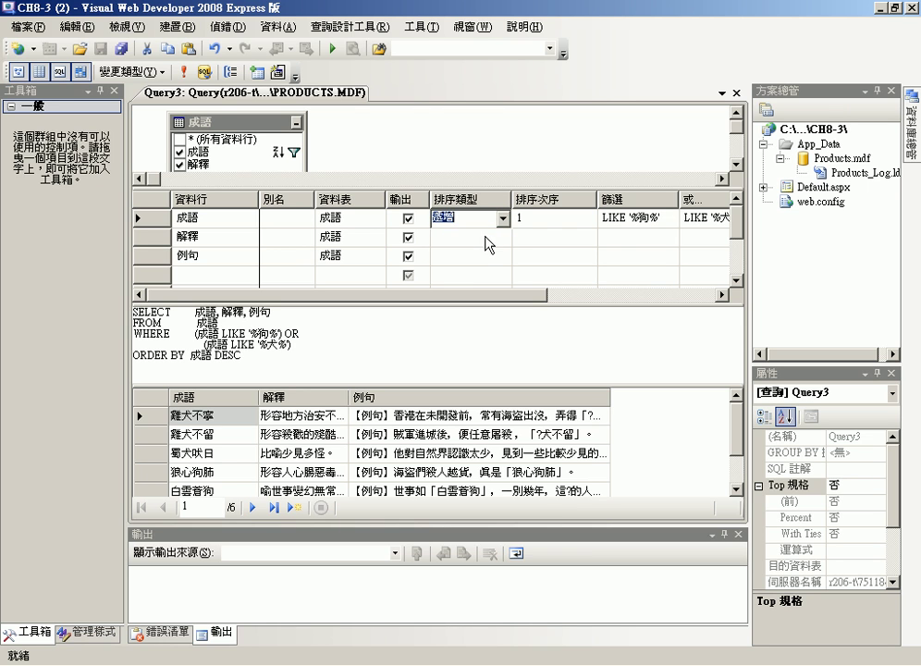
{"action": "left_click", "coordinate": [184, 71]}
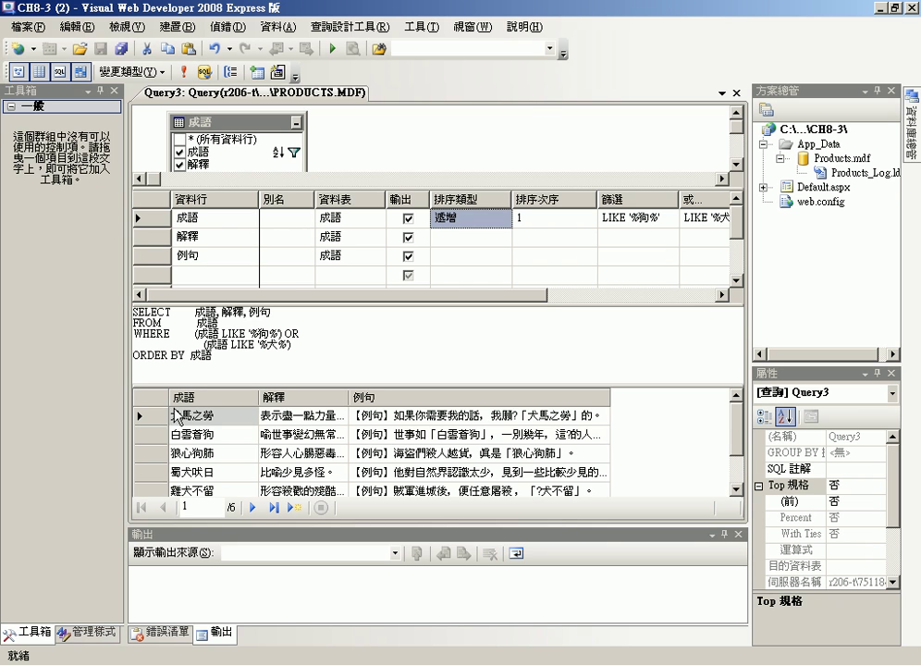
{"action": "left_click_drag", "start_coordinate": [208, 383], "coordinate": [208, 349]}
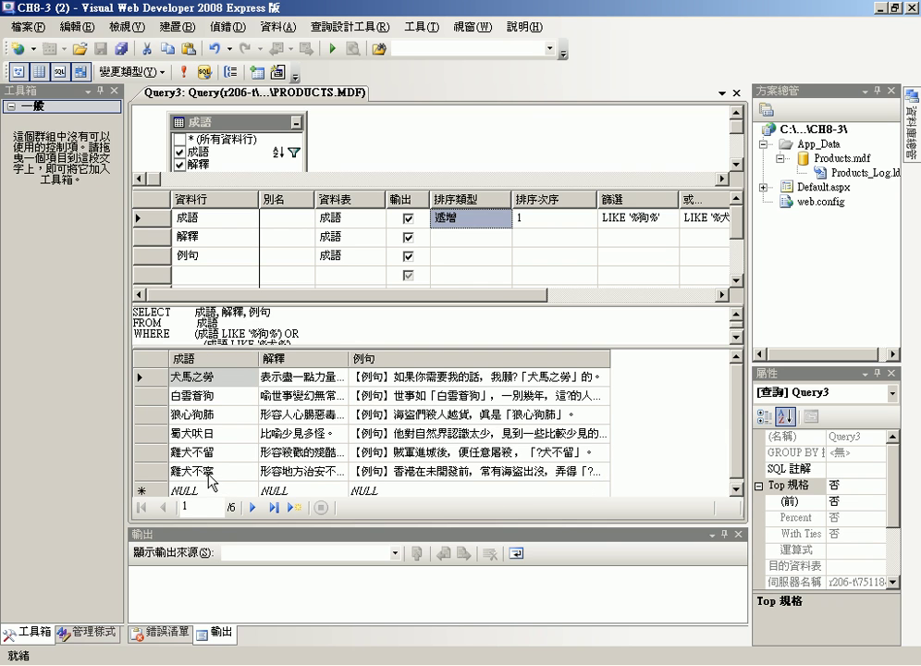